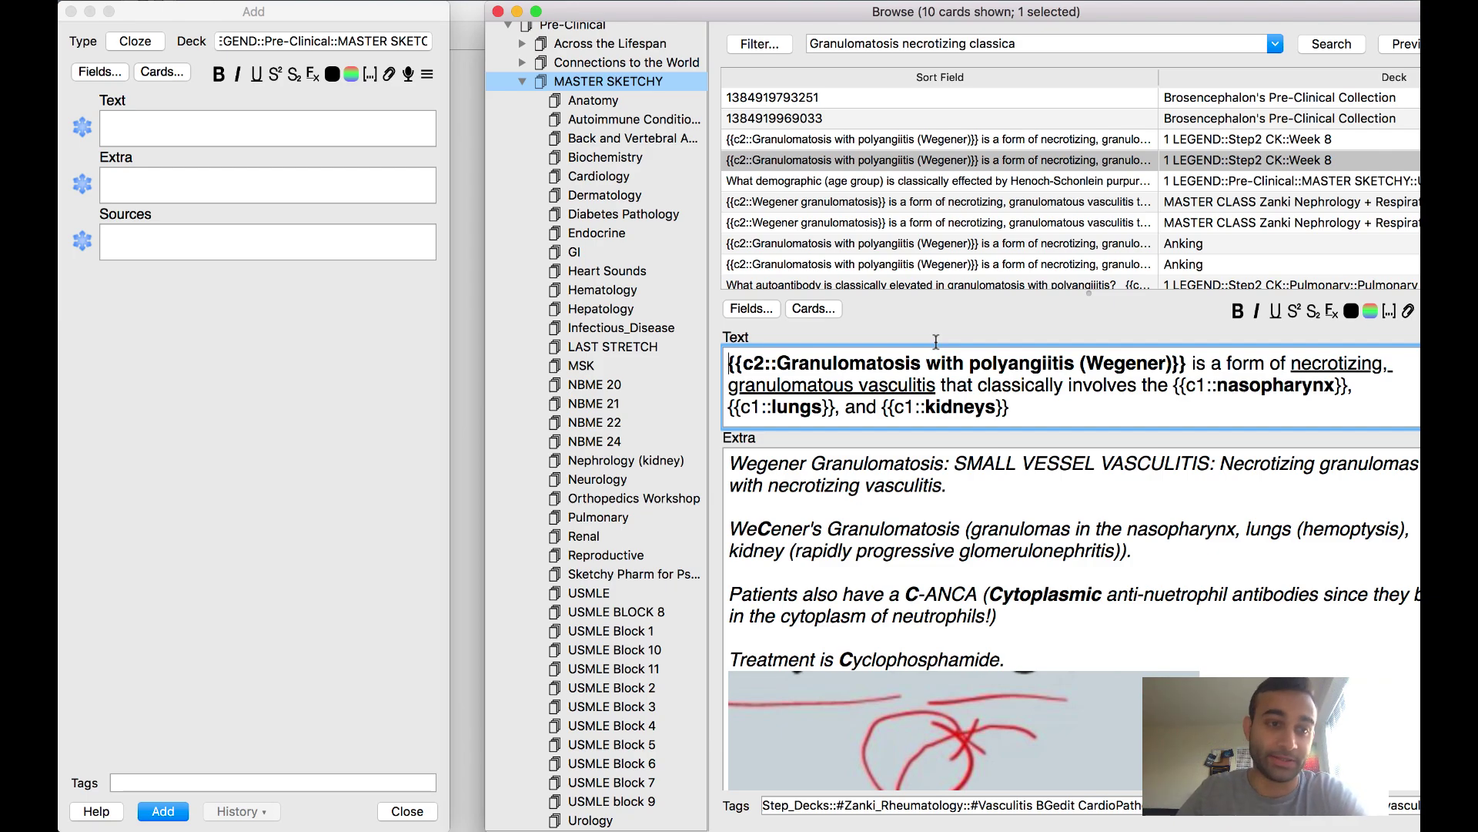
- Copy the existing card's Wegener cloze text into the new note's Text field
left_click(188, 26)
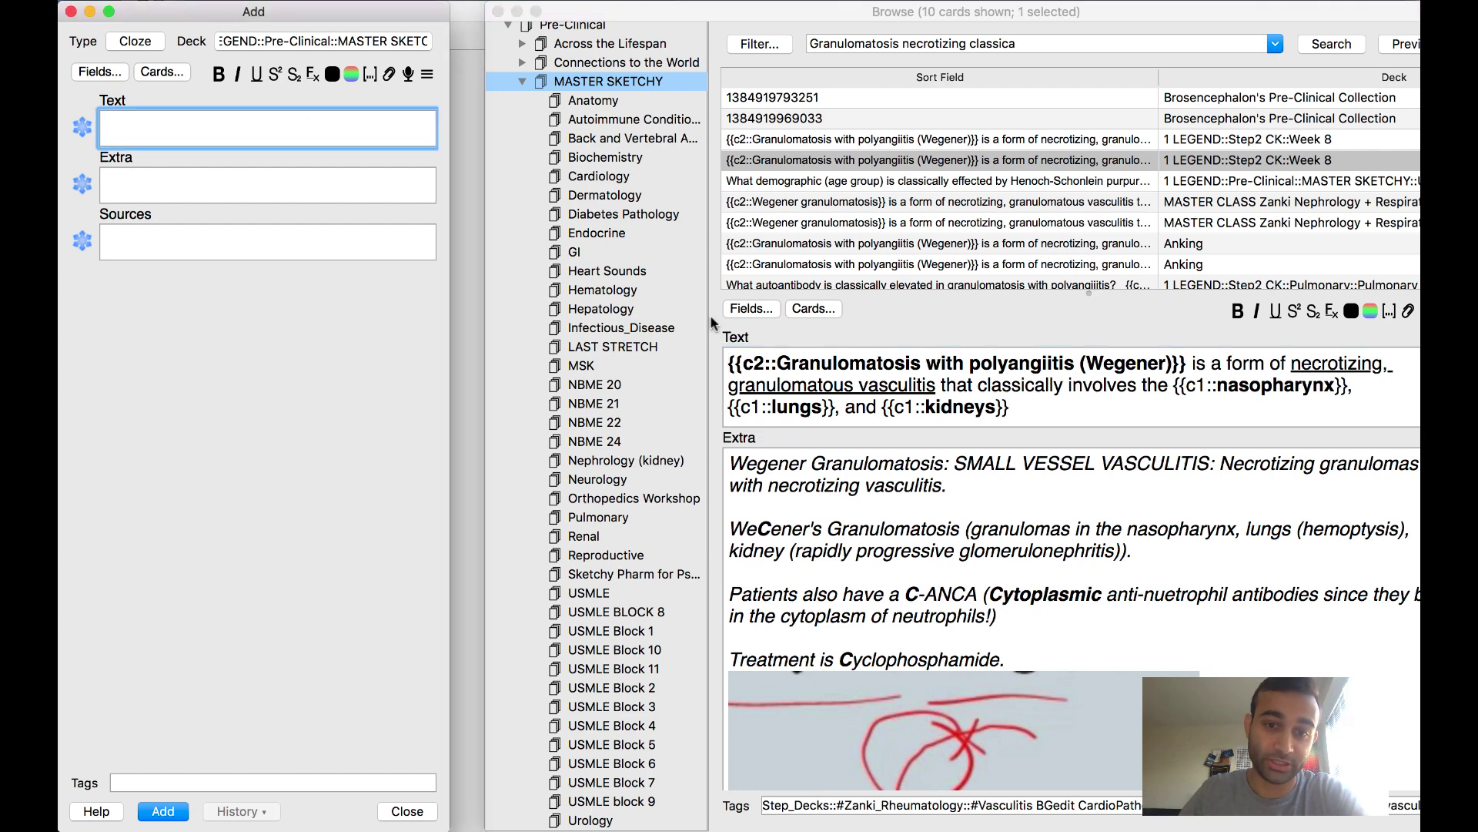
triple_click(807, 382)
key("super+c")
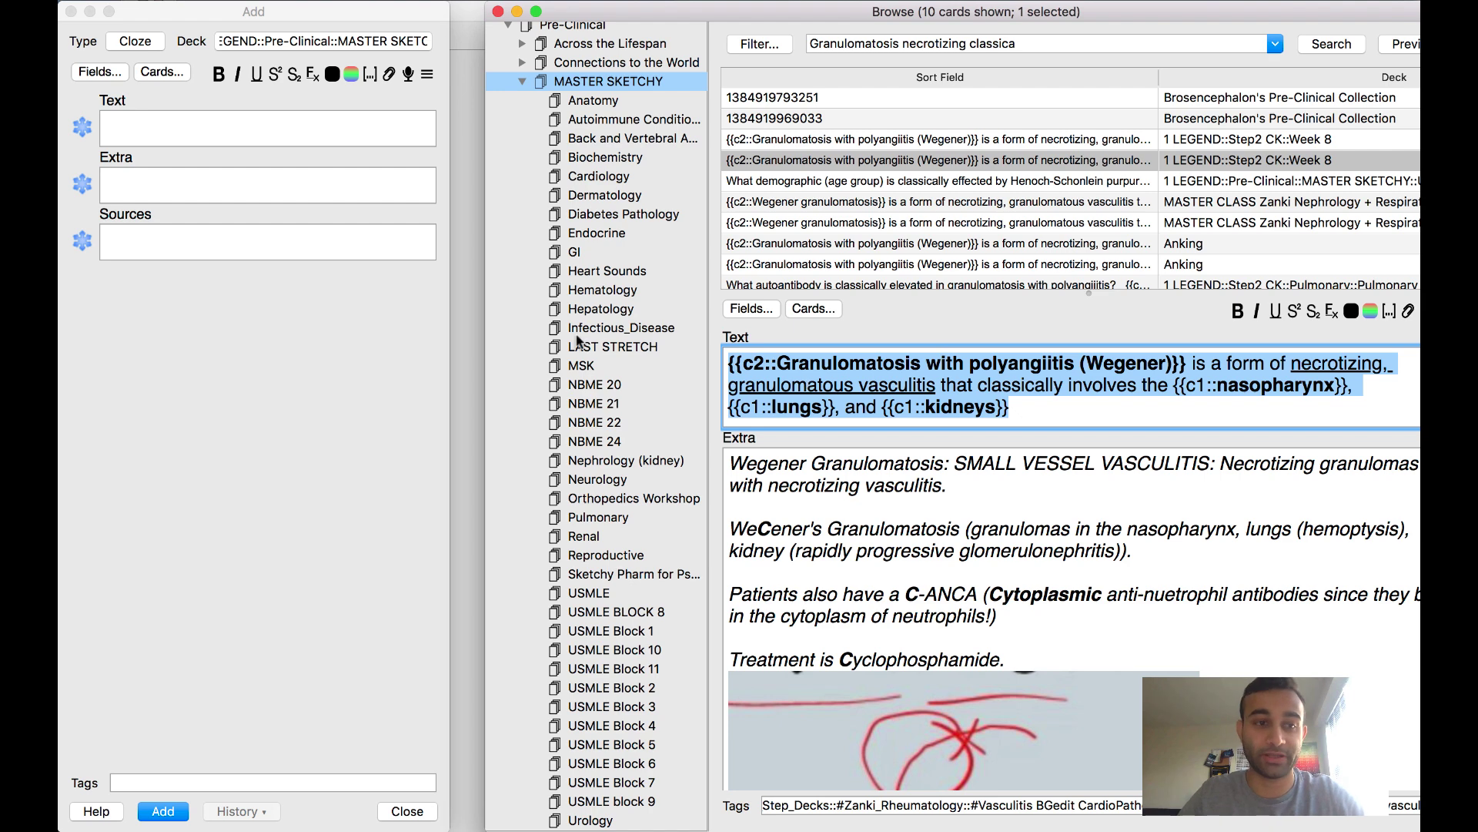
left_click(214, 127)
key("super+v")
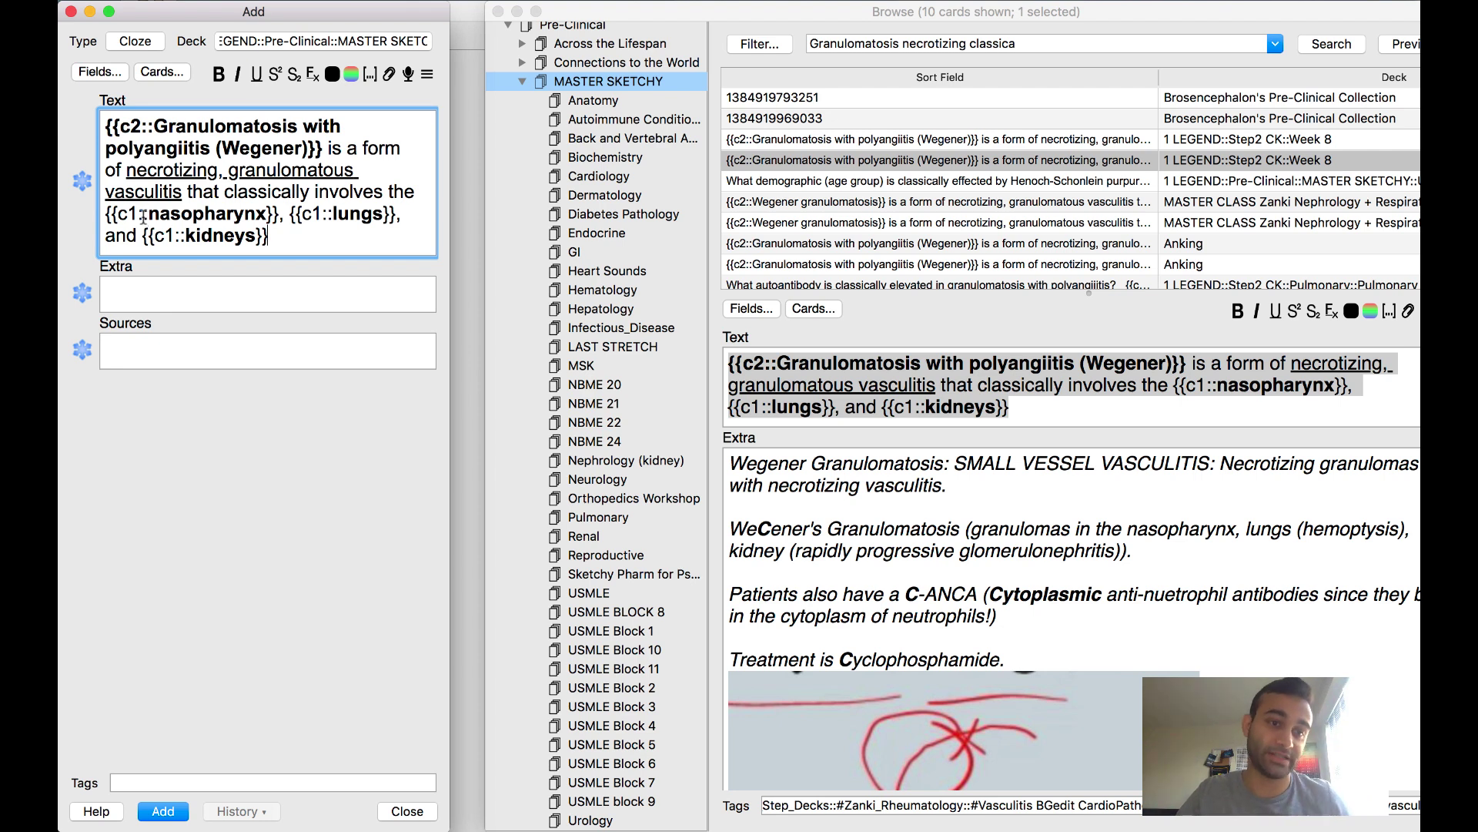
left_click_drag(106, 125, 300, 147)
- Copy the existing card's Extra explanation and sketch into the new note's Extra field
left_click(978, 581)
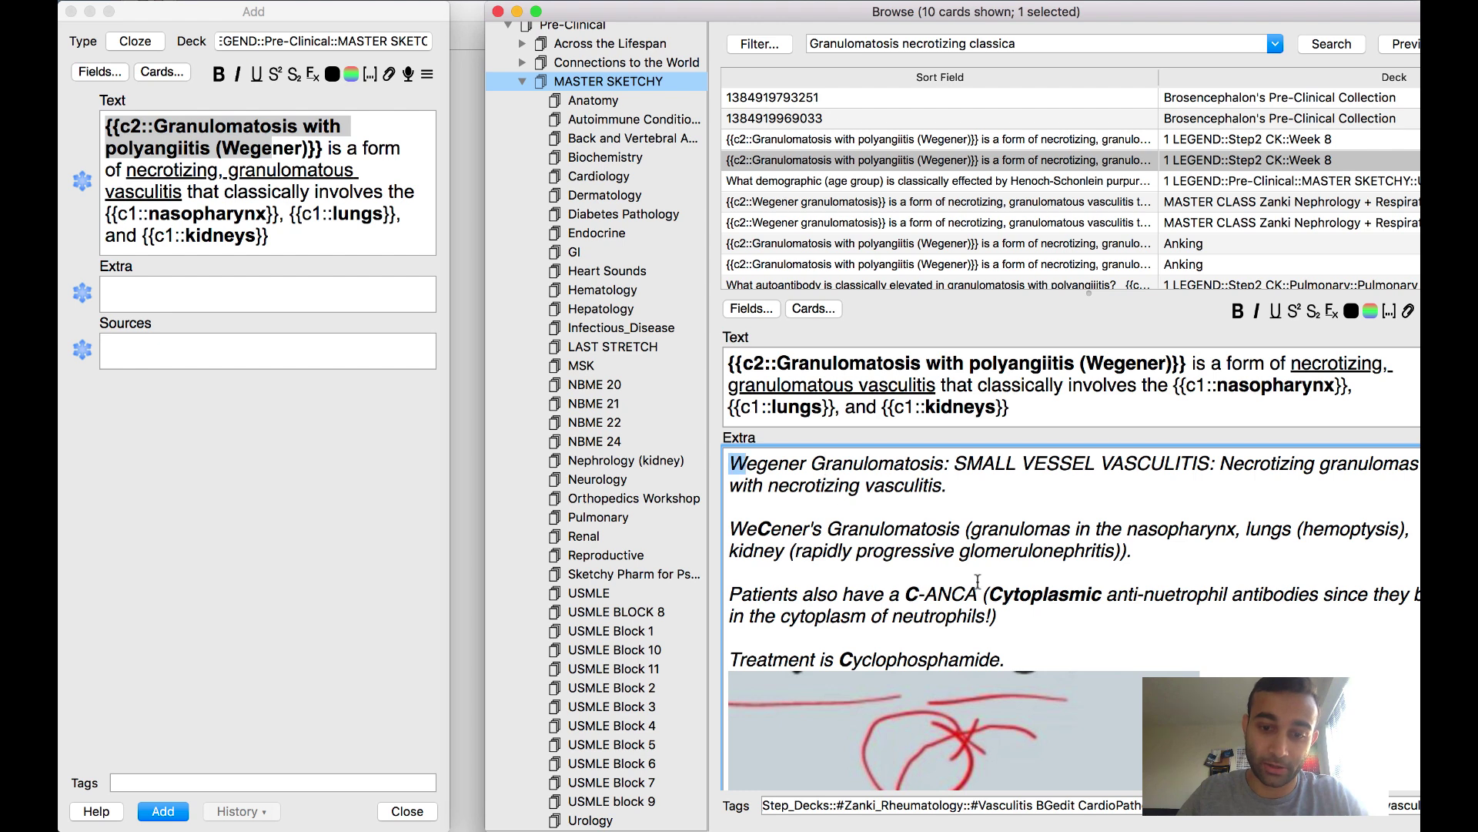
key("super+a")
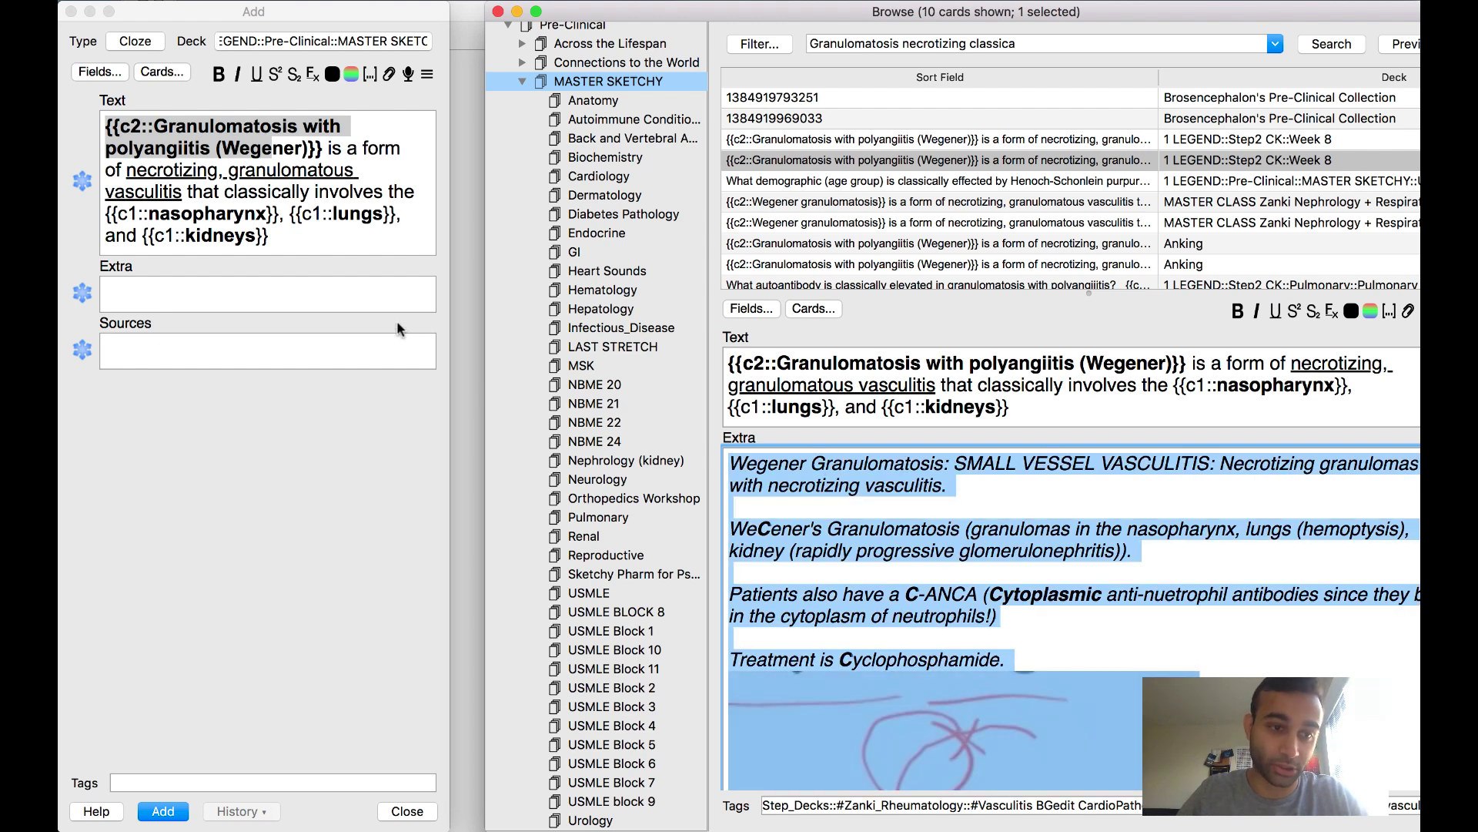
left_click(397, 307)
key("super+v")
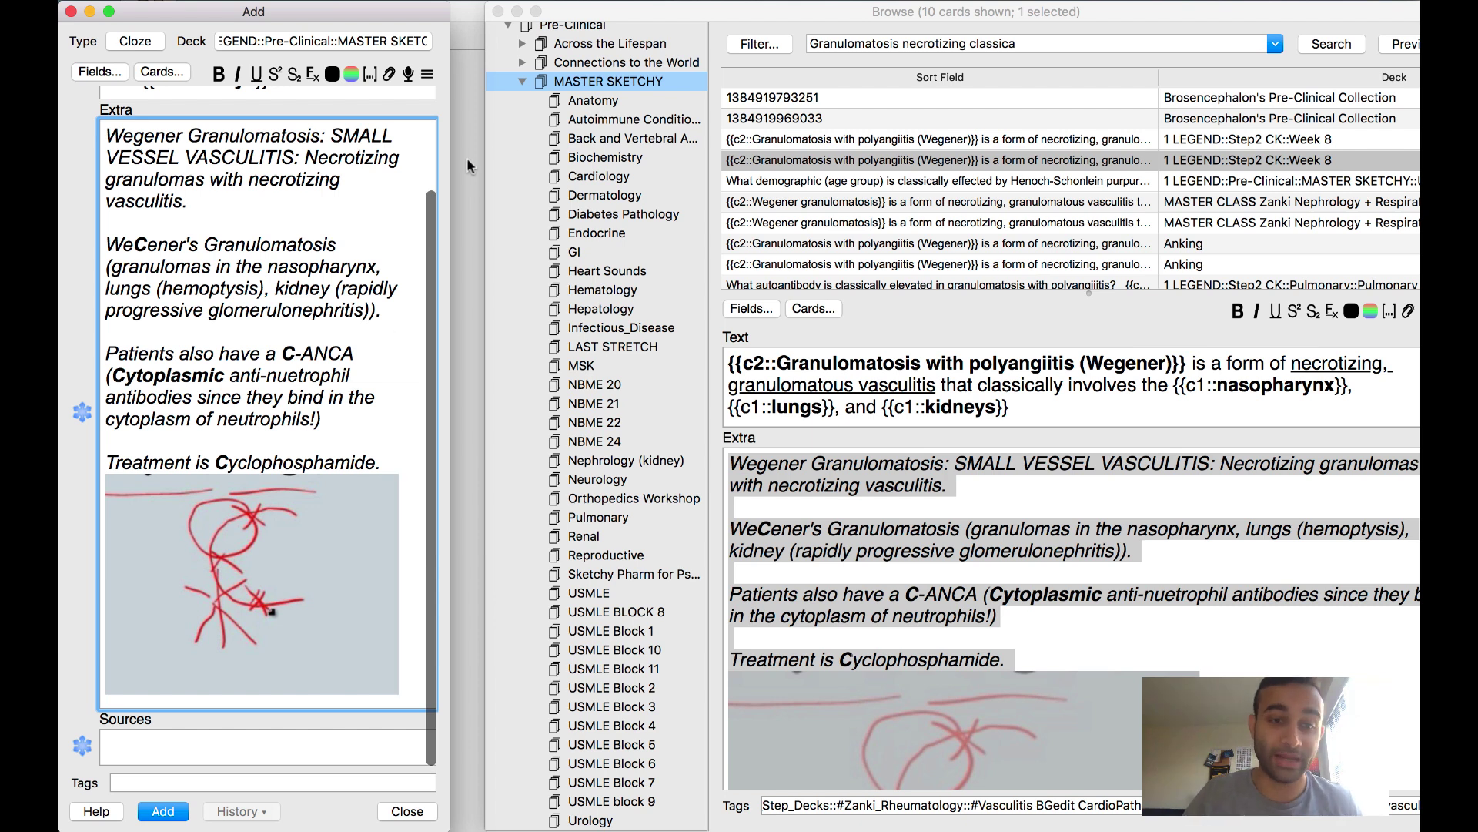
- Bring the note window forward and close the card browser
left_click(482, 246)
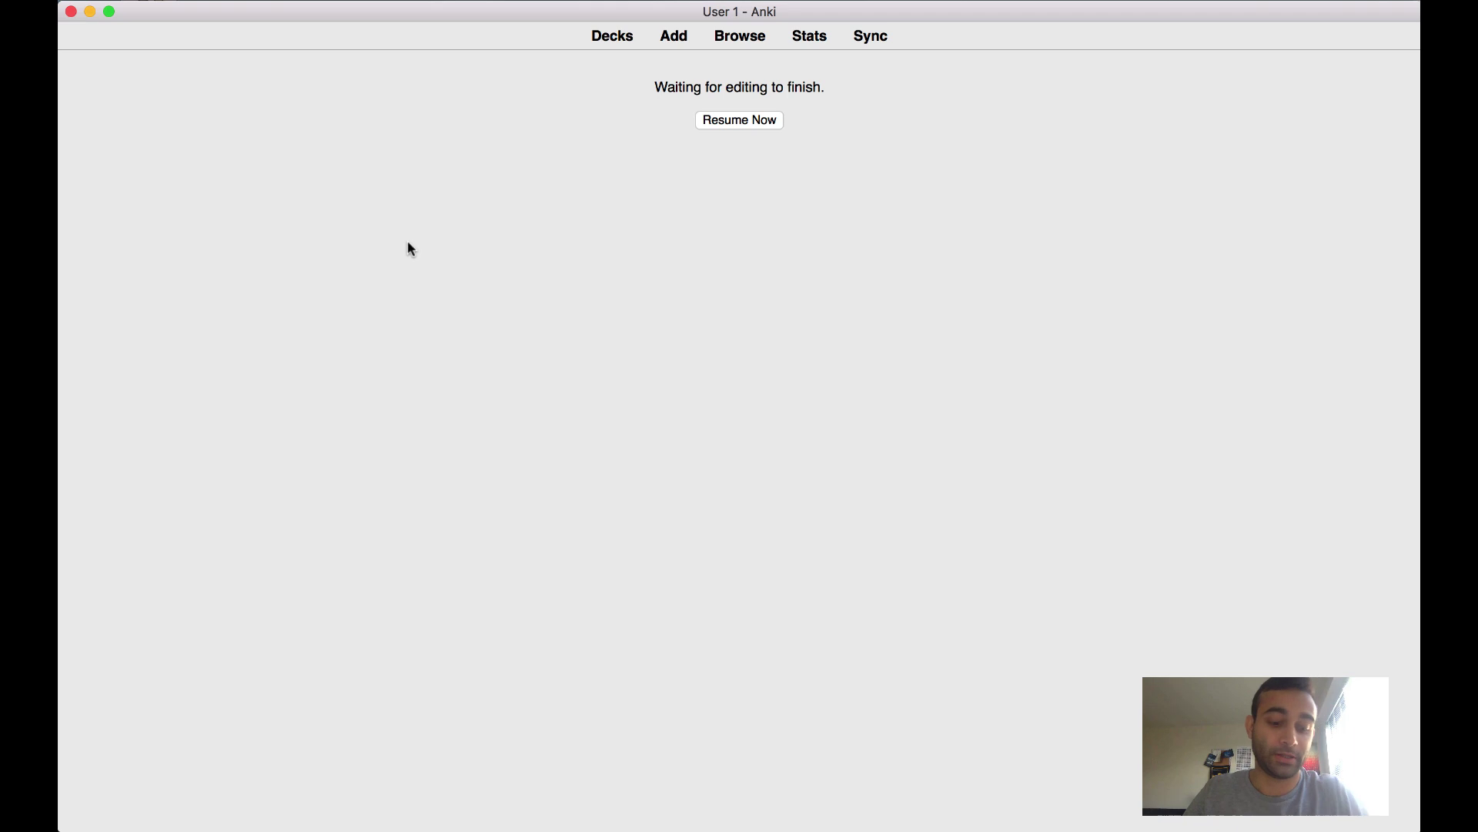
key("super+grave")
key("super+grave")
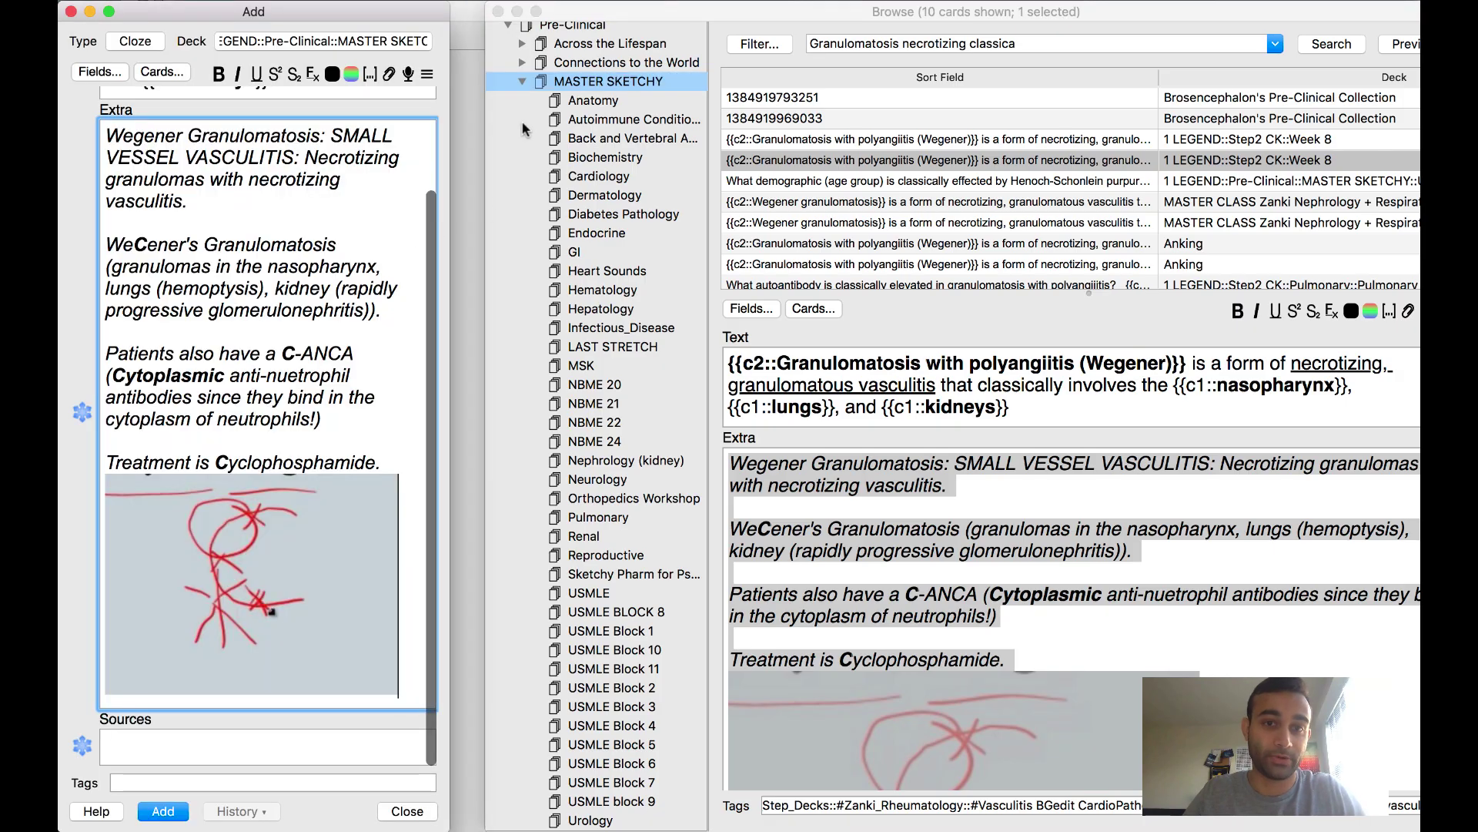
left_click(498, 10)
scroll(138, 474, "up", 3)
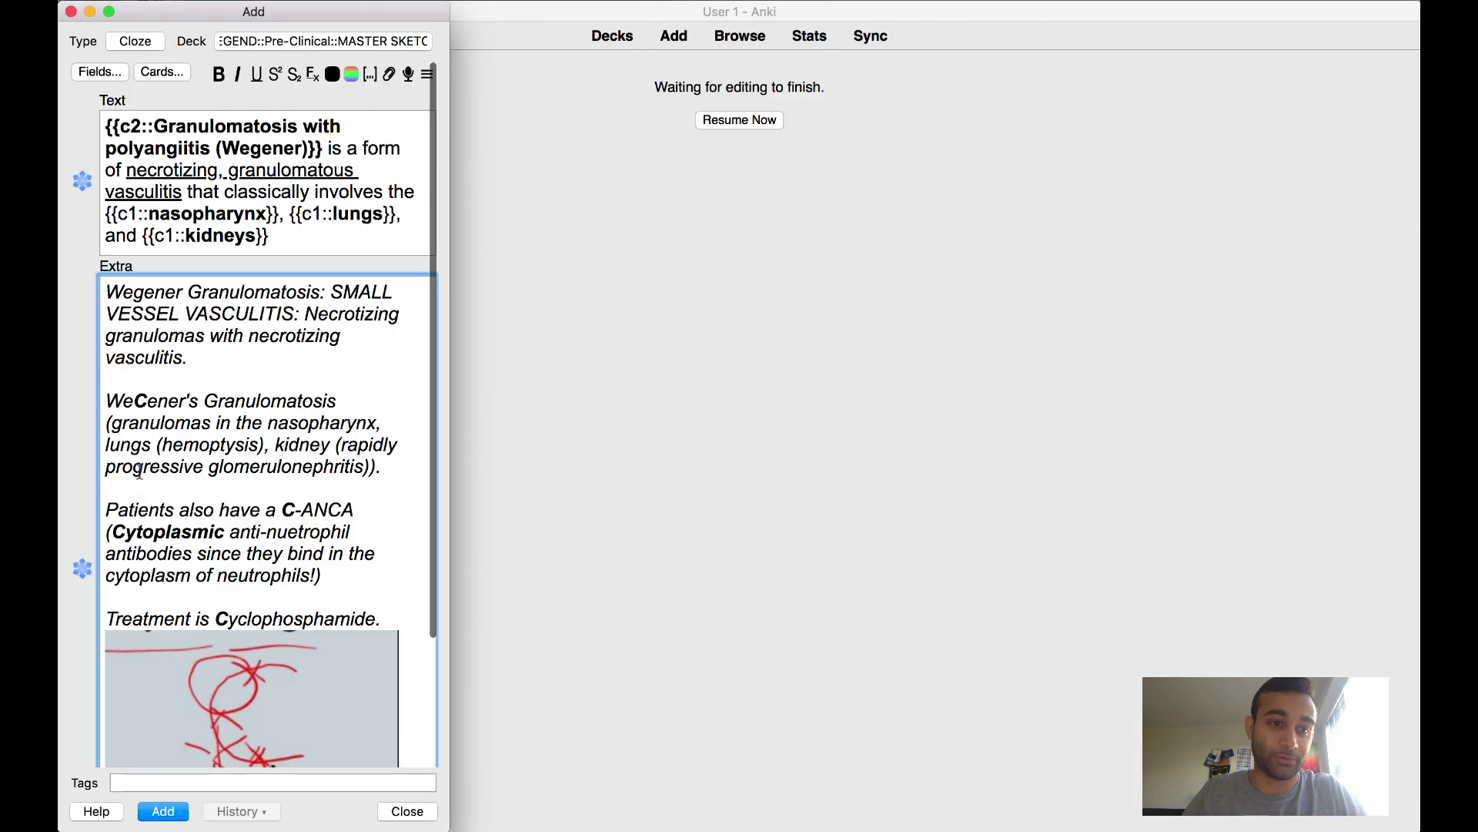
- Add the new Cloze note and restore the card browser
left_click(155, 815)
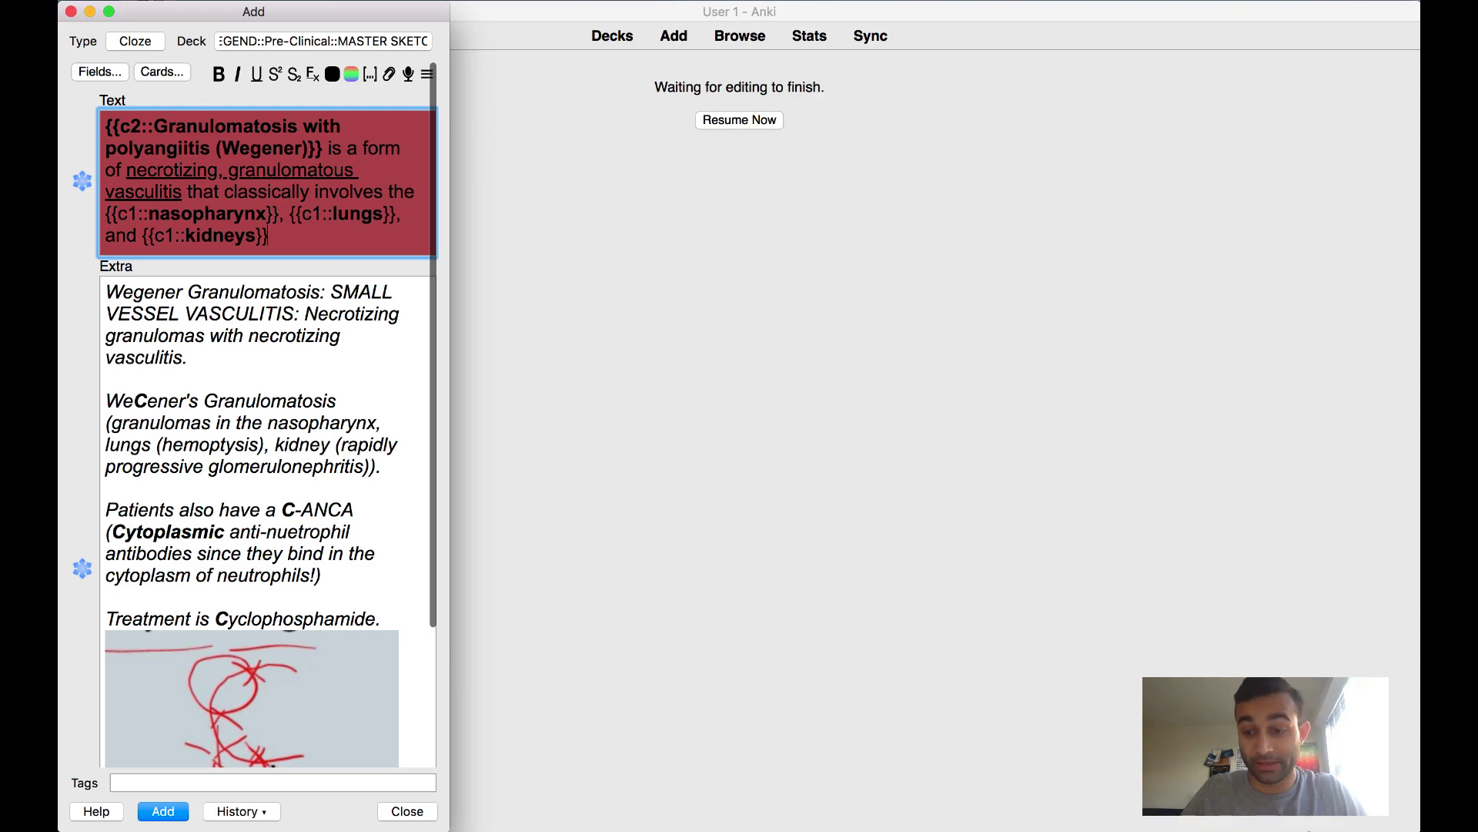
mouse_move(1016, 829)
left_click(1101, 806)
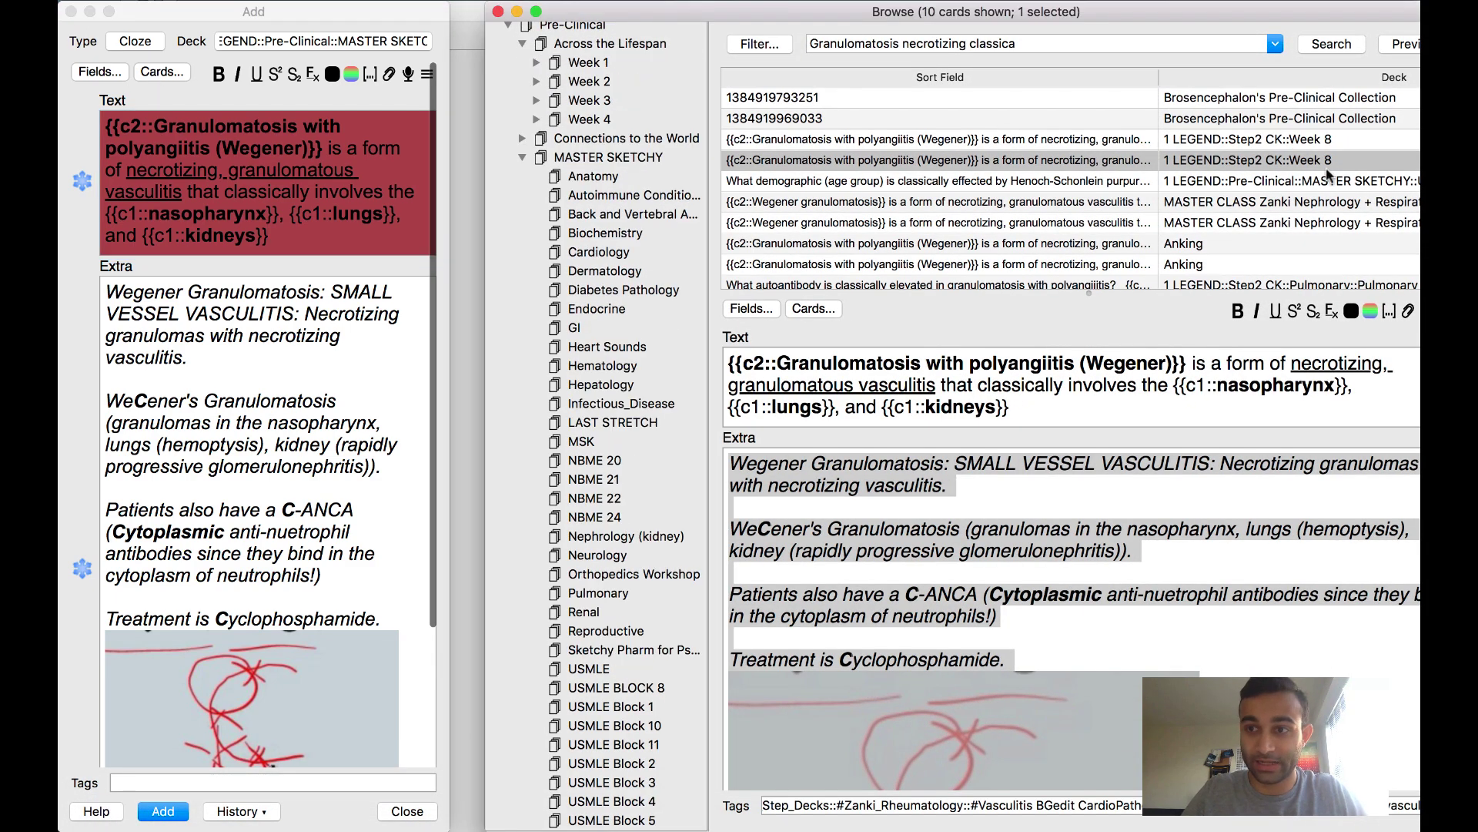
- Preview the card with both sides showing the answer, explanation and drawing
left_click(1400, 44)
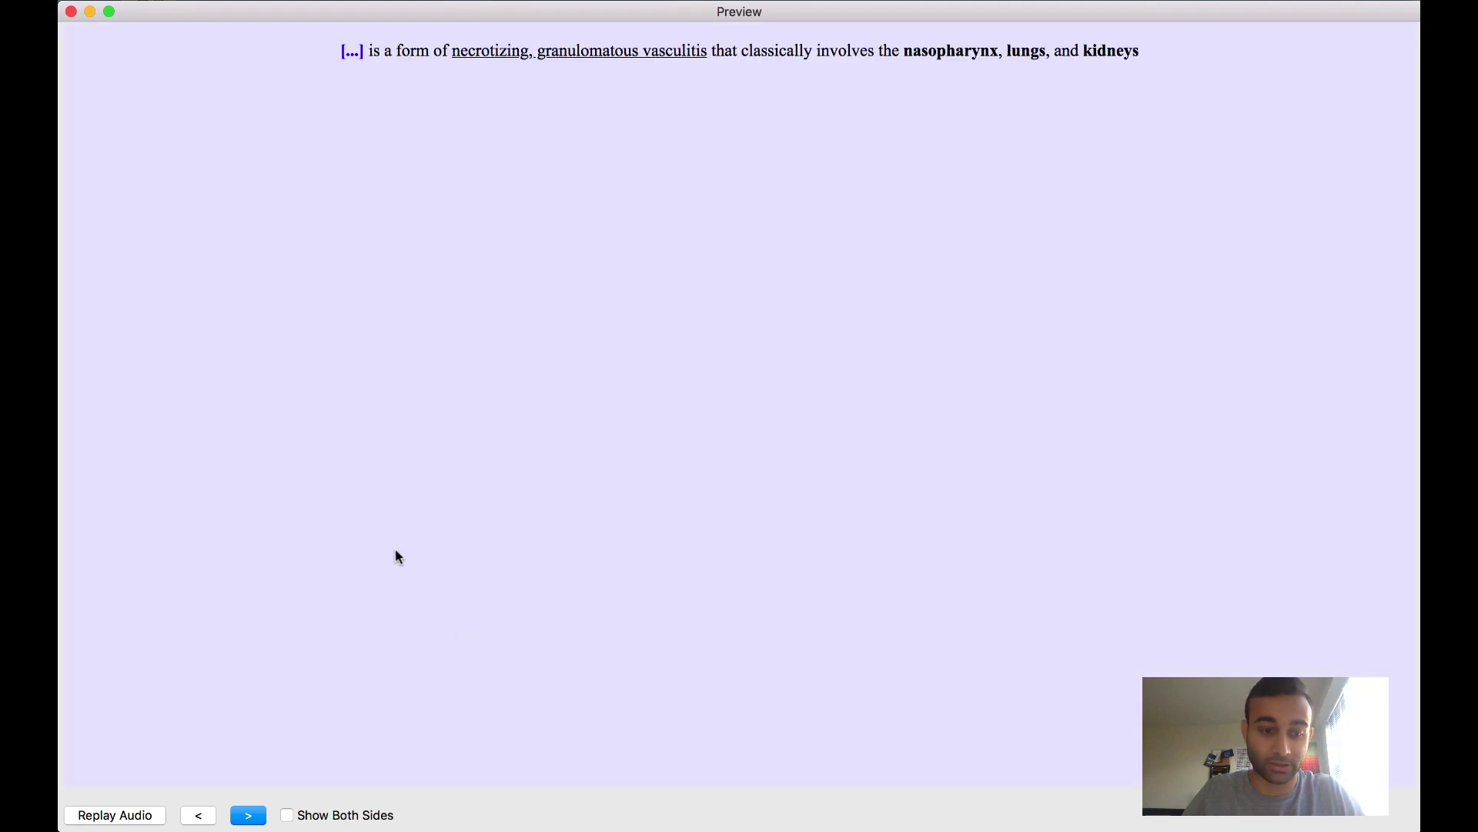
left_click_drag(340, 49, 361, 54)
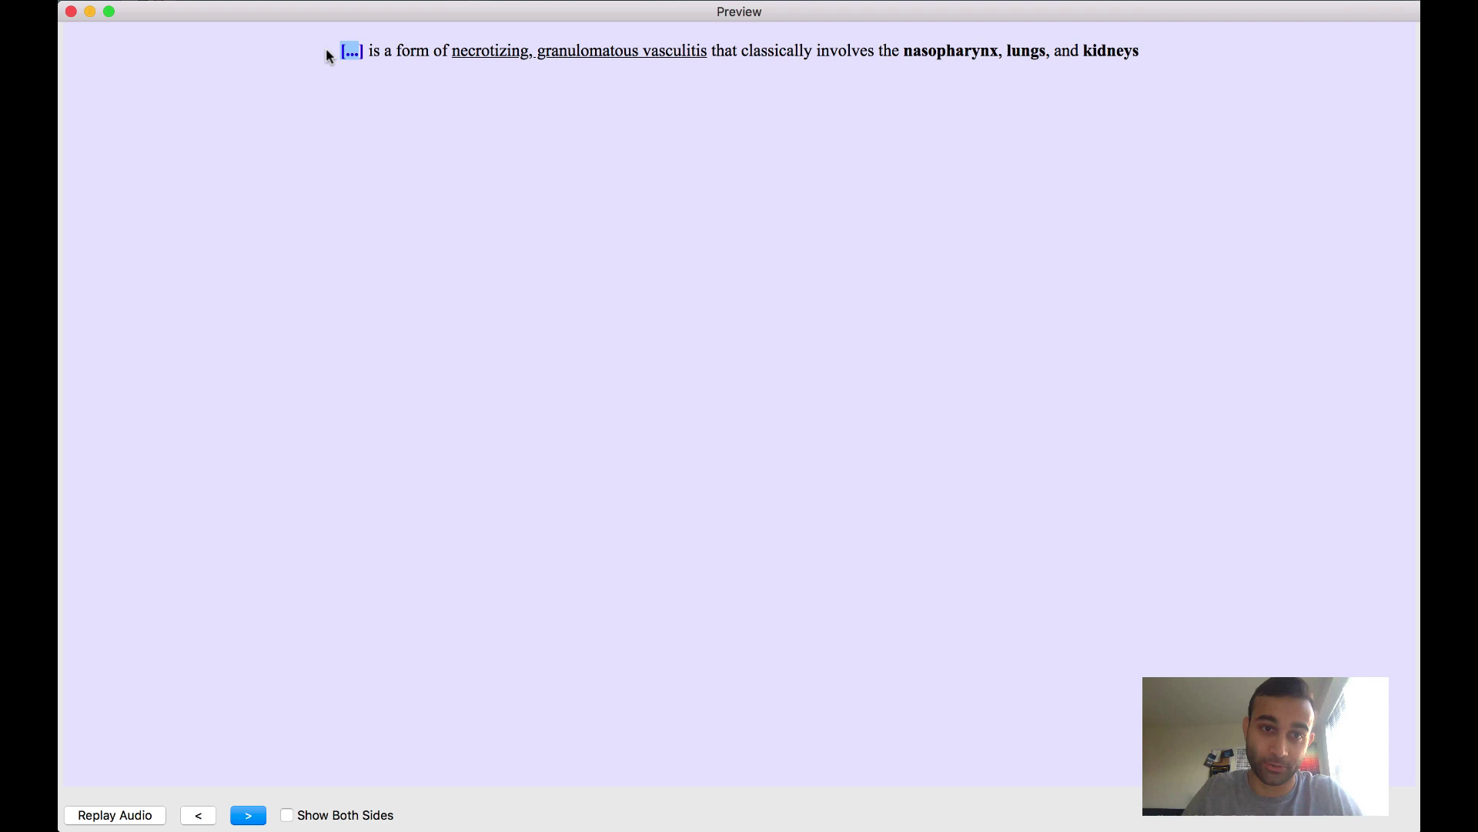
left_click(343, 54)
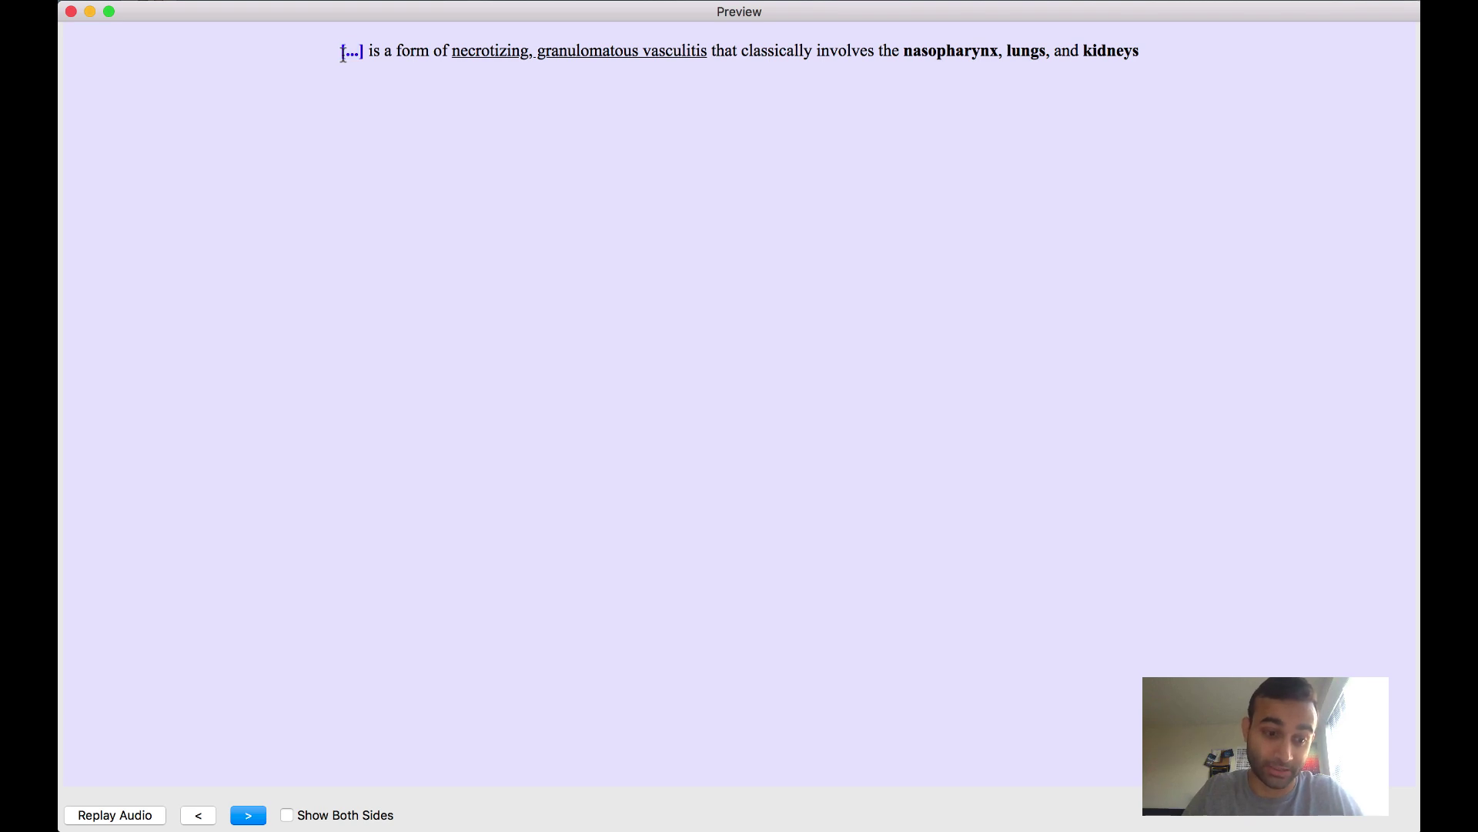
left_click(285, 812)
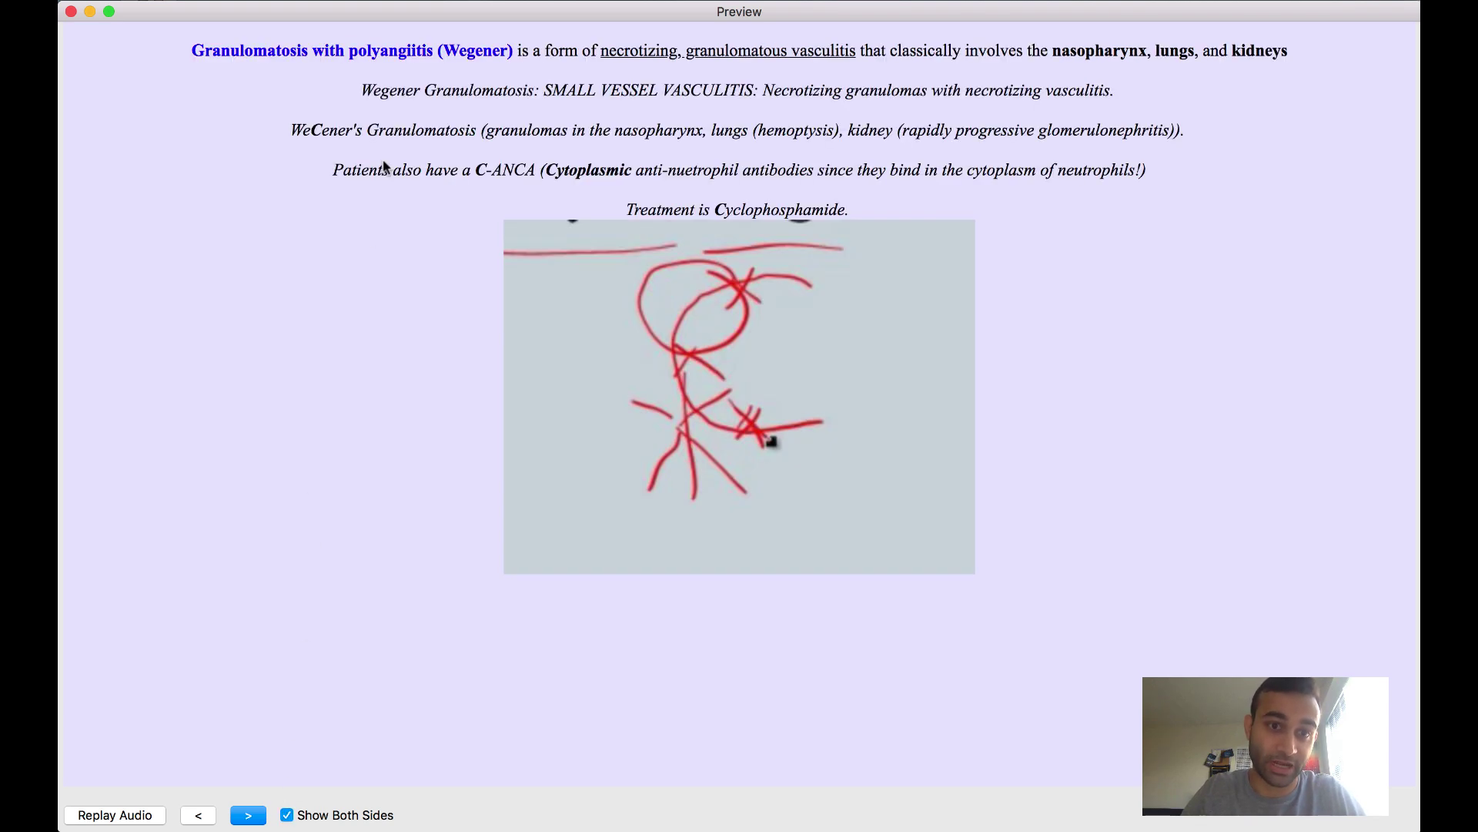
left_click_drag(191, 52, 514, 53)
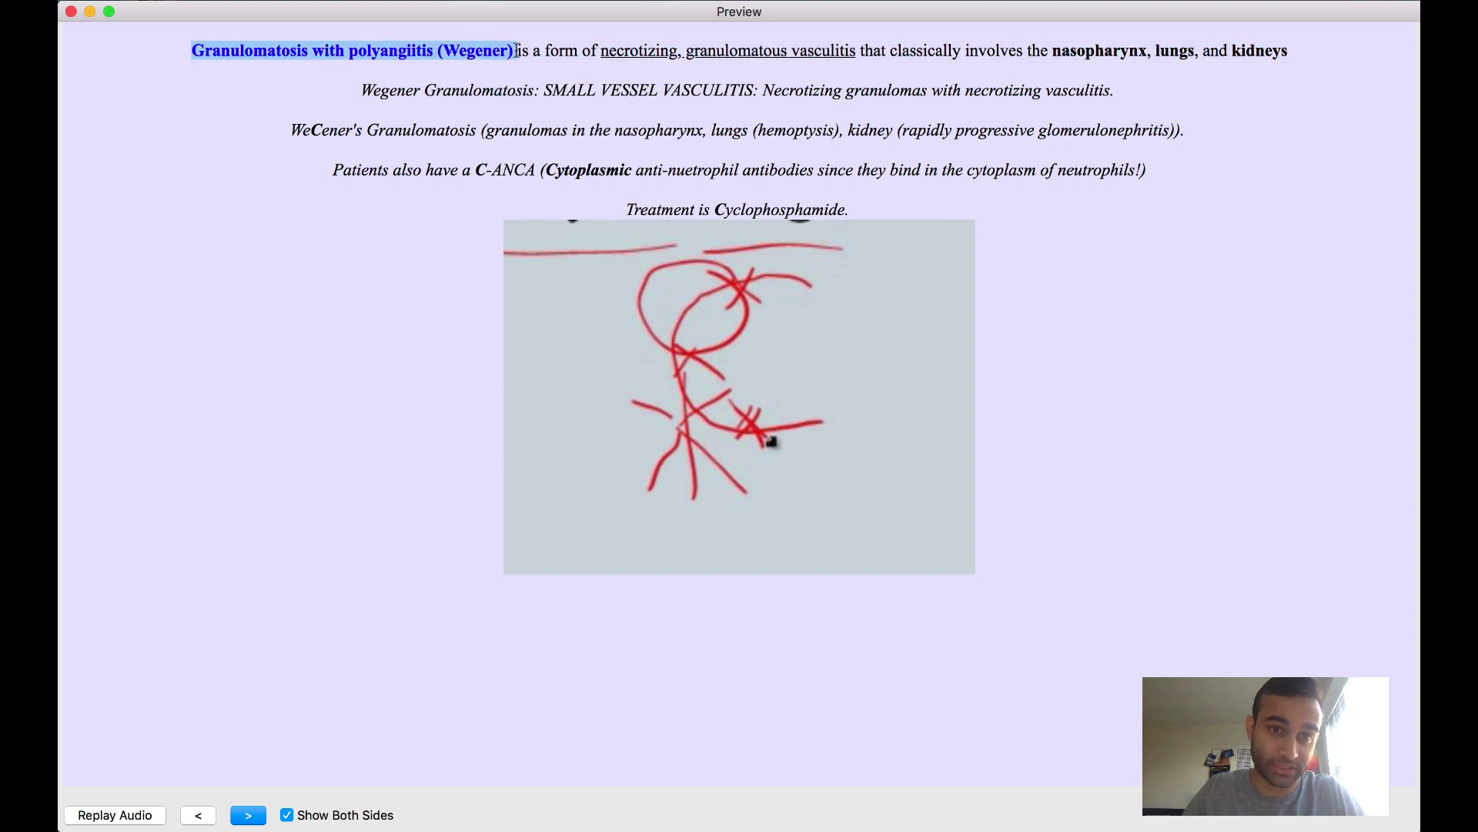
mouse_move(361, 89)
left_mouse_down()
mouse_move(596, 133)
mouse_move(1101, 281)
left_mouse_up()
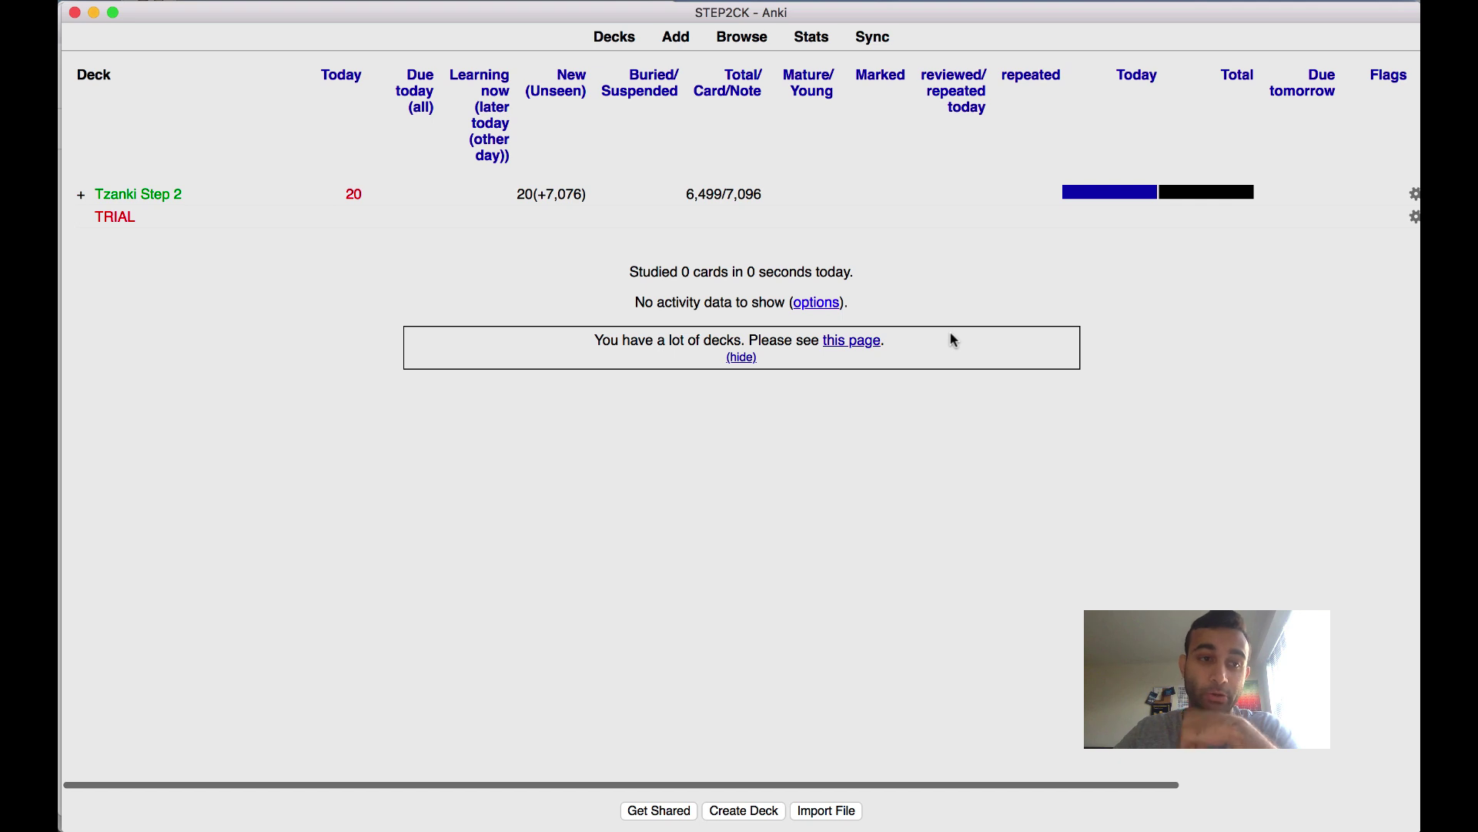
- Open the TRIAL deck and start a new note of type Cloze
left_click(143, 217)
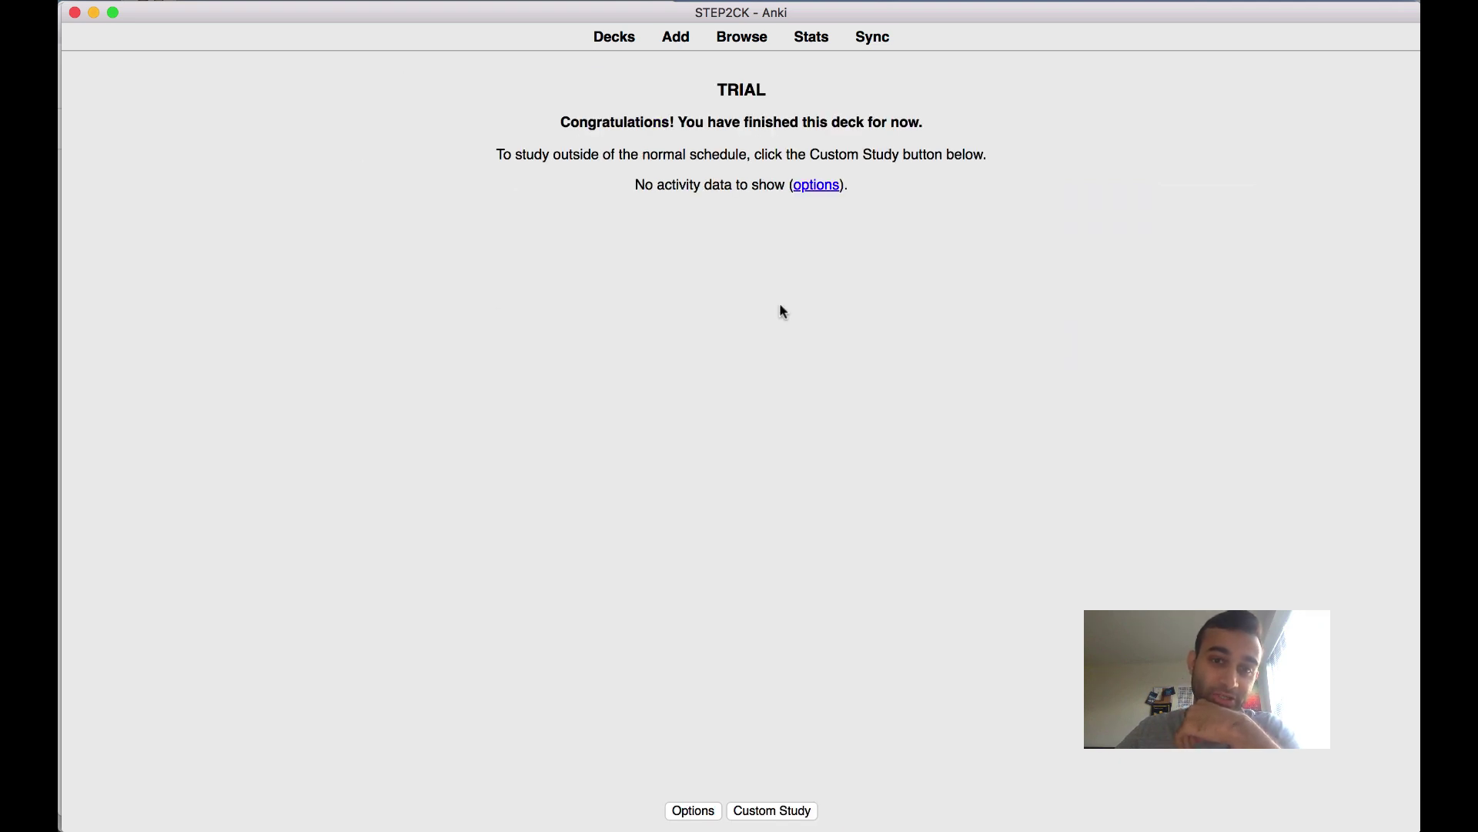
left_click(676, 40)
left_click(616, 254)
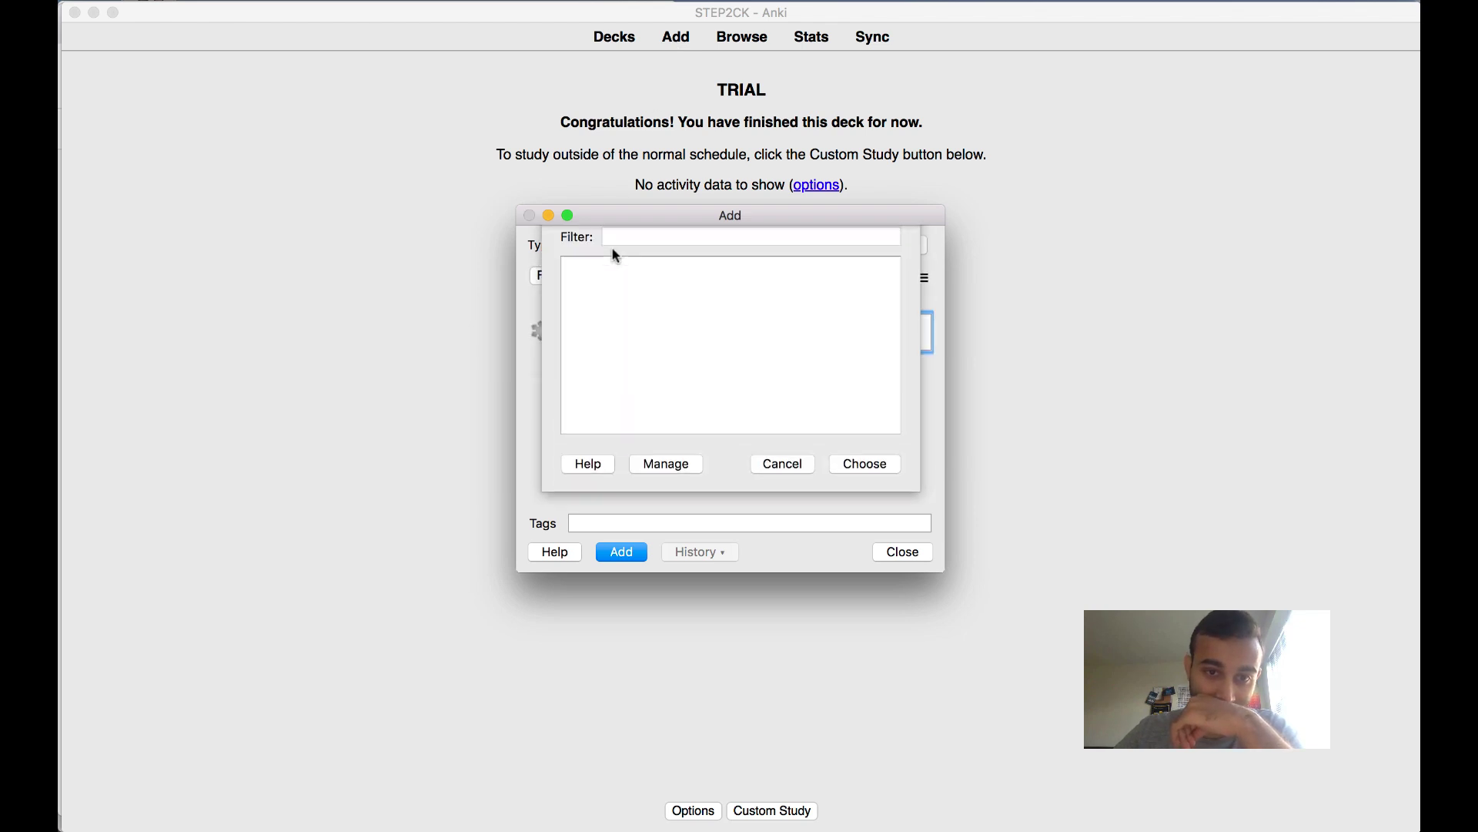
double_click(587, 367)
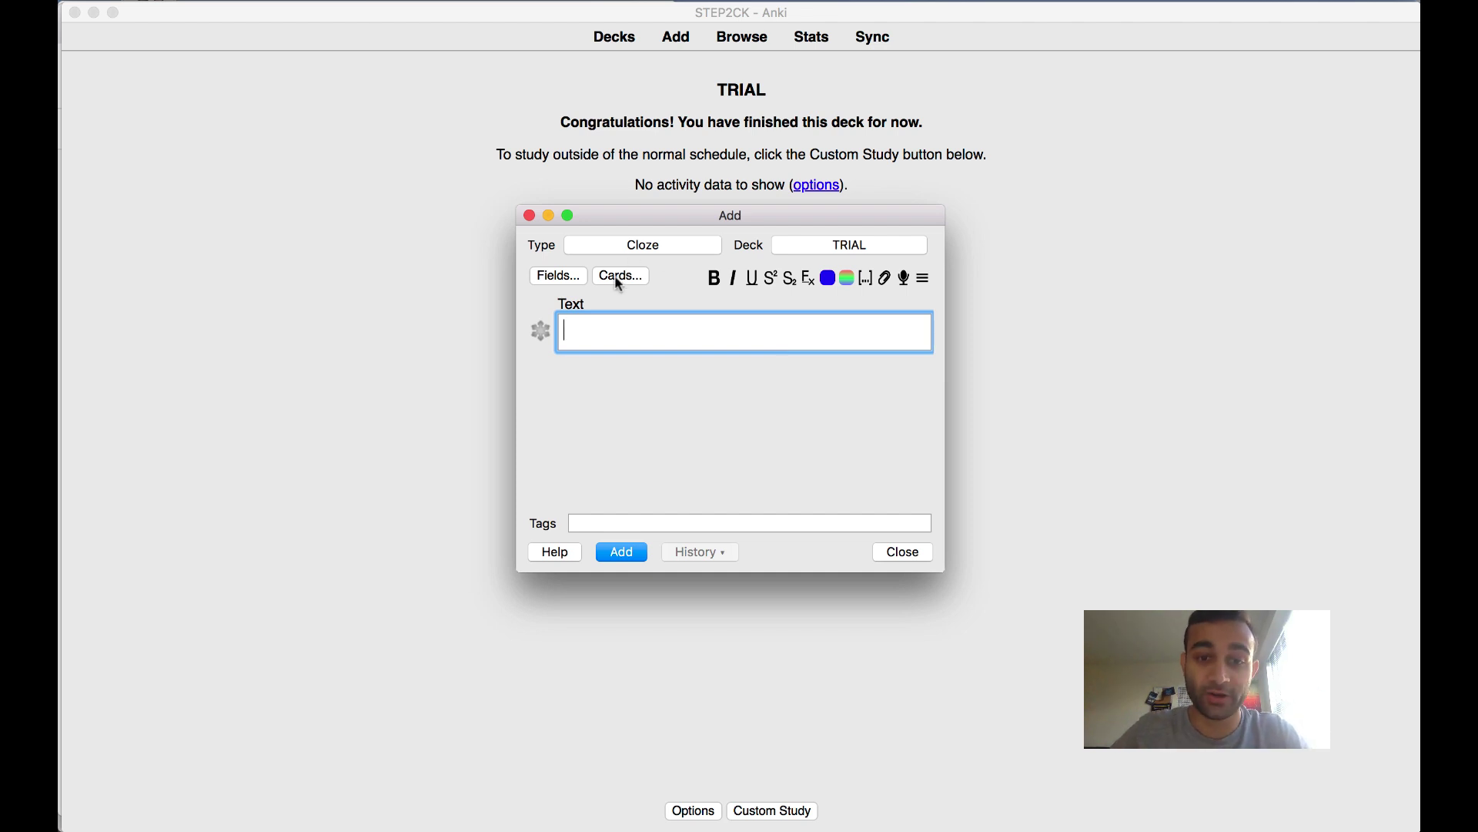
- Add fields named Extra and Source to the Cloze note type after Text
left_click(538, 280)
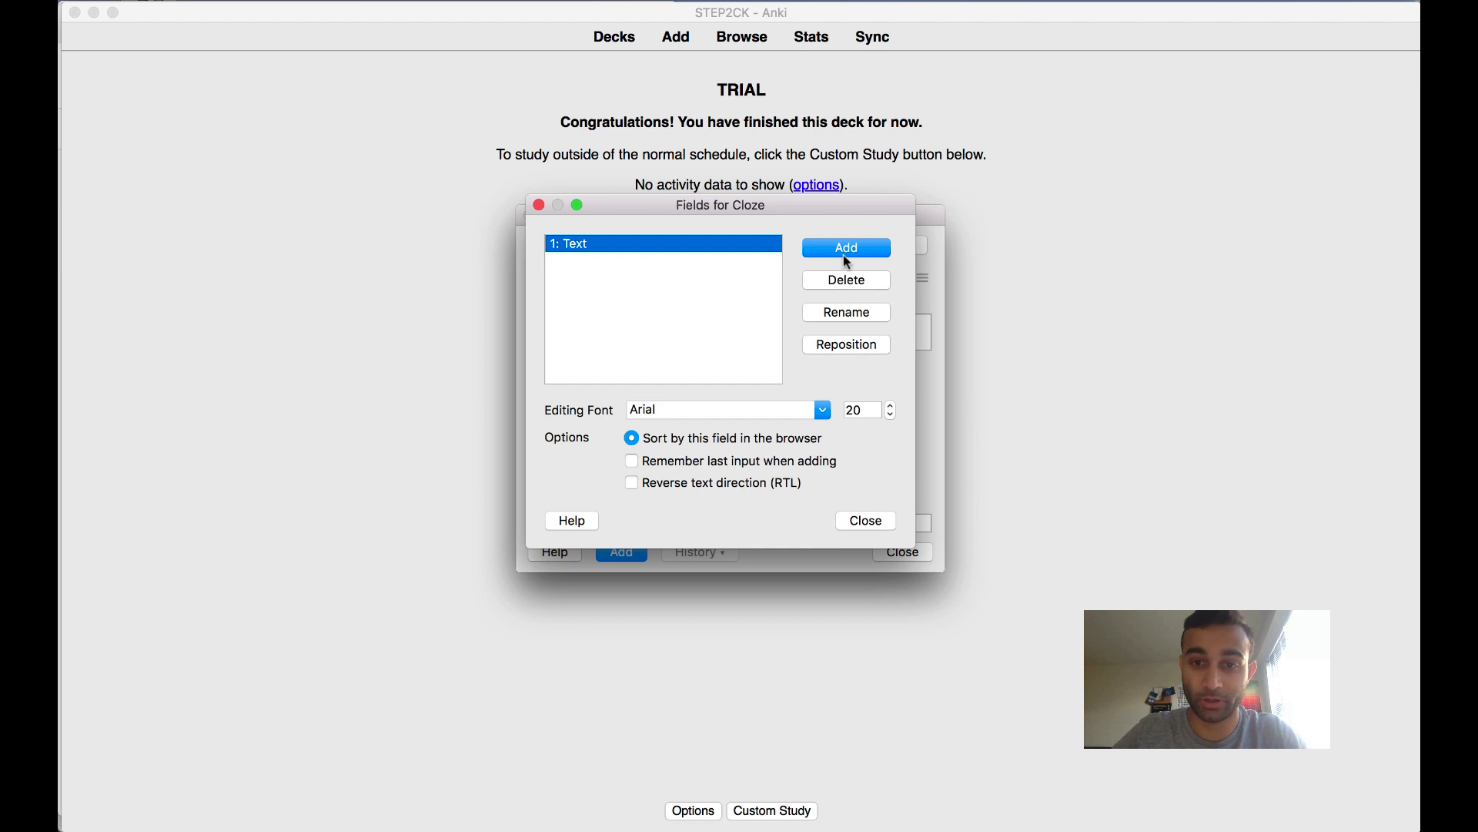
left_click(840, 251)
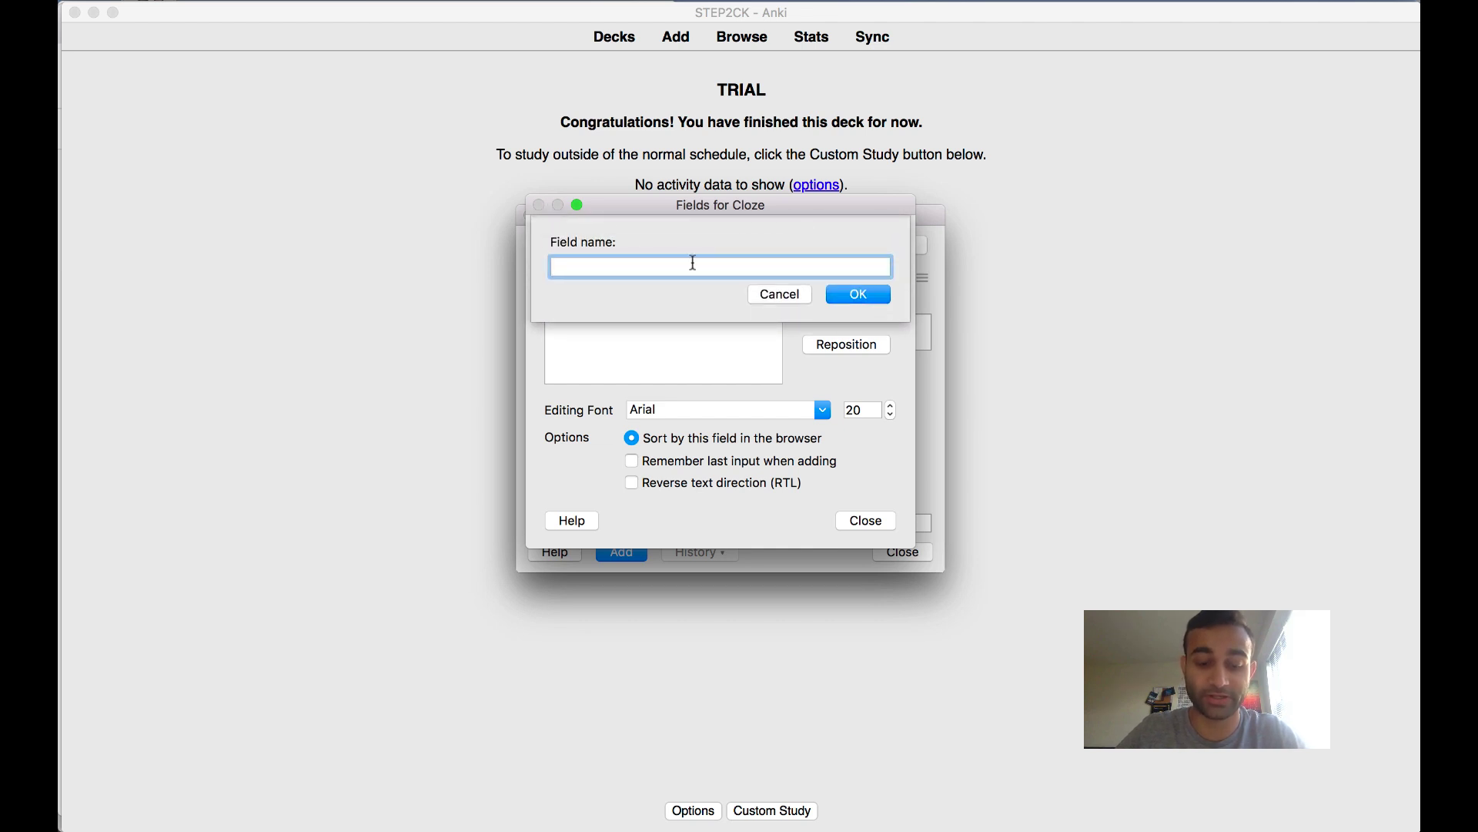
type("Extra")
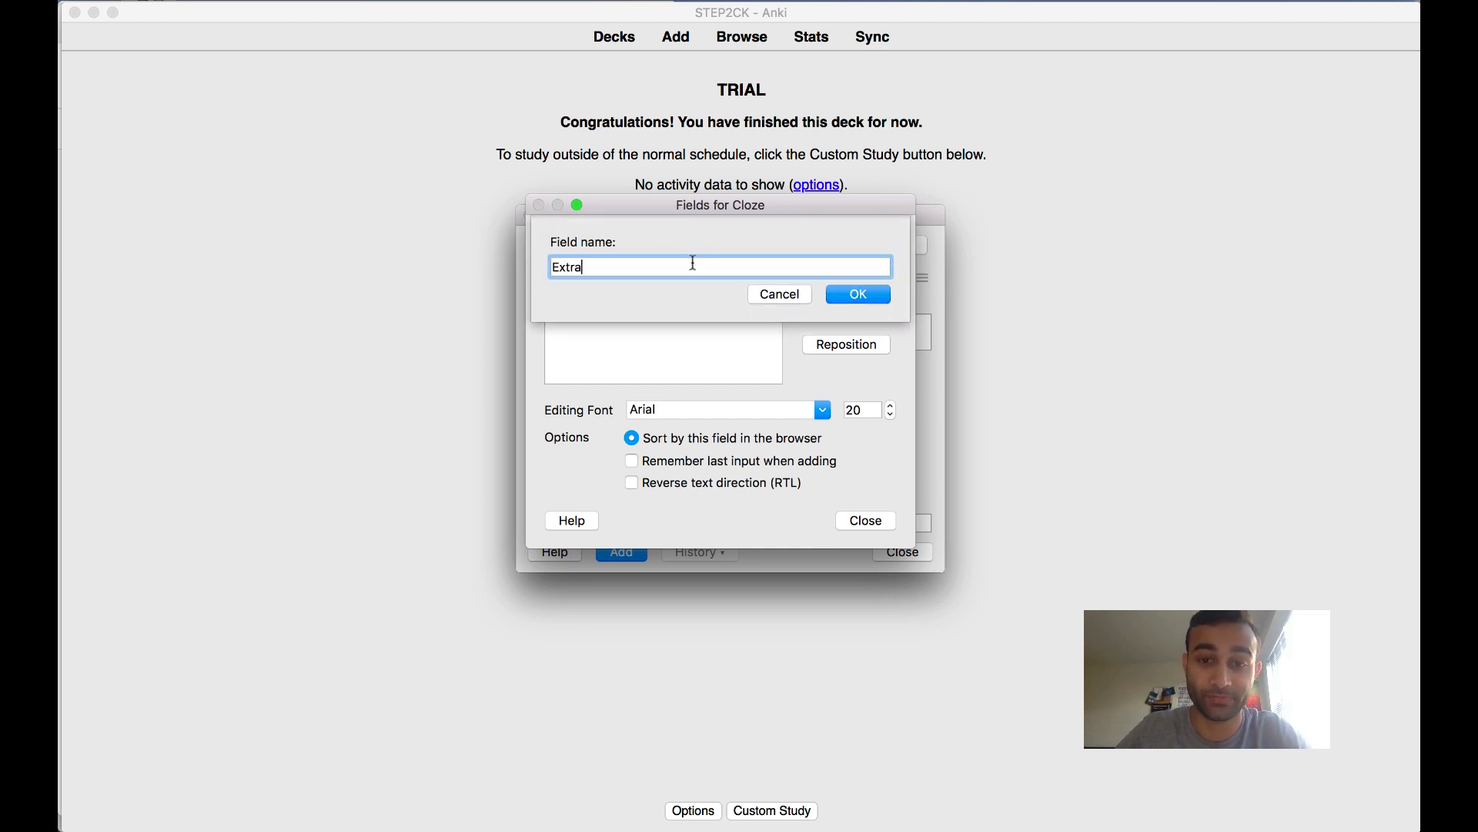
left_click(881, 291)
left_click(863, 248)
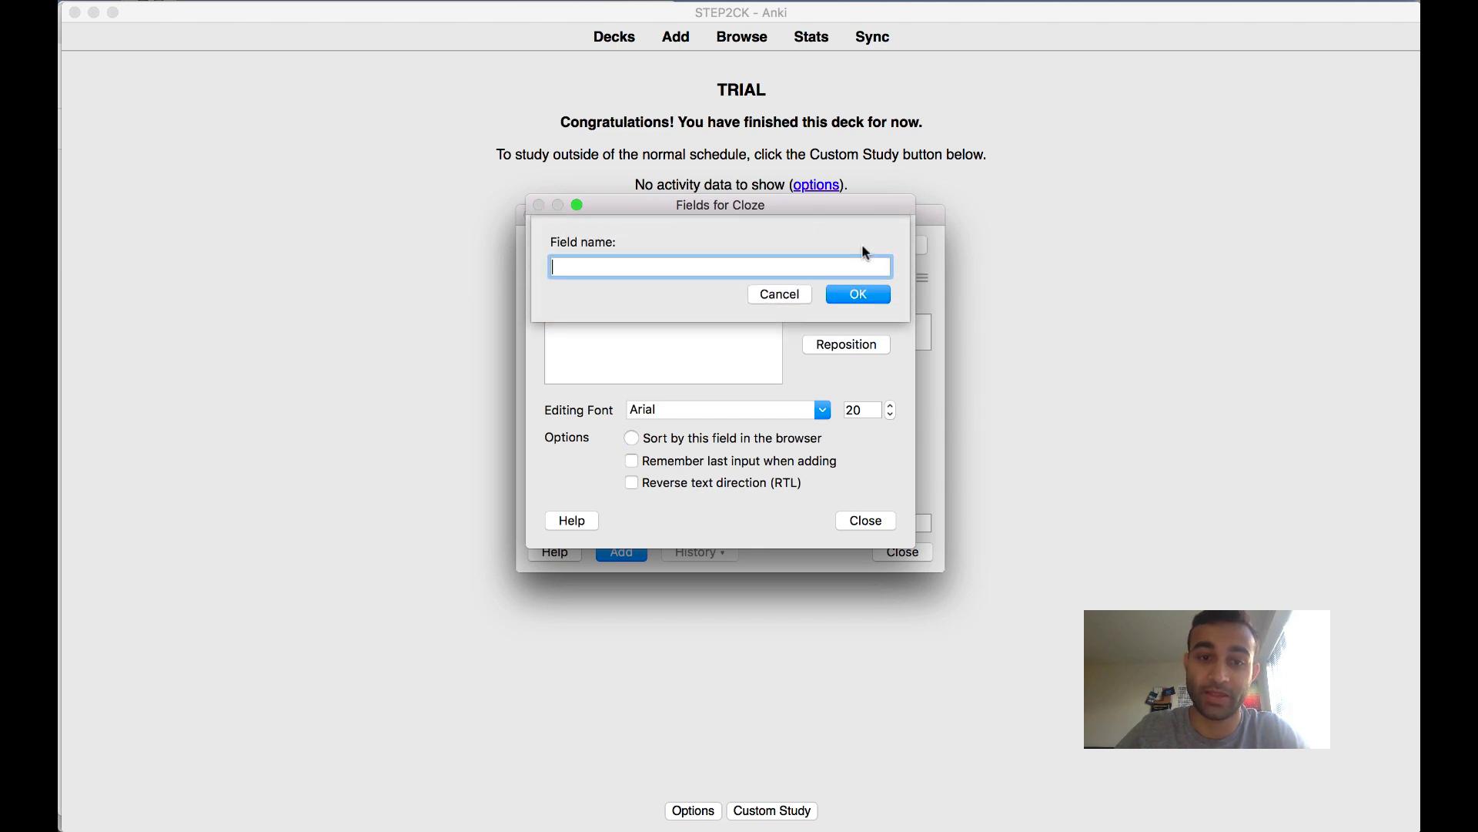
type("Source")
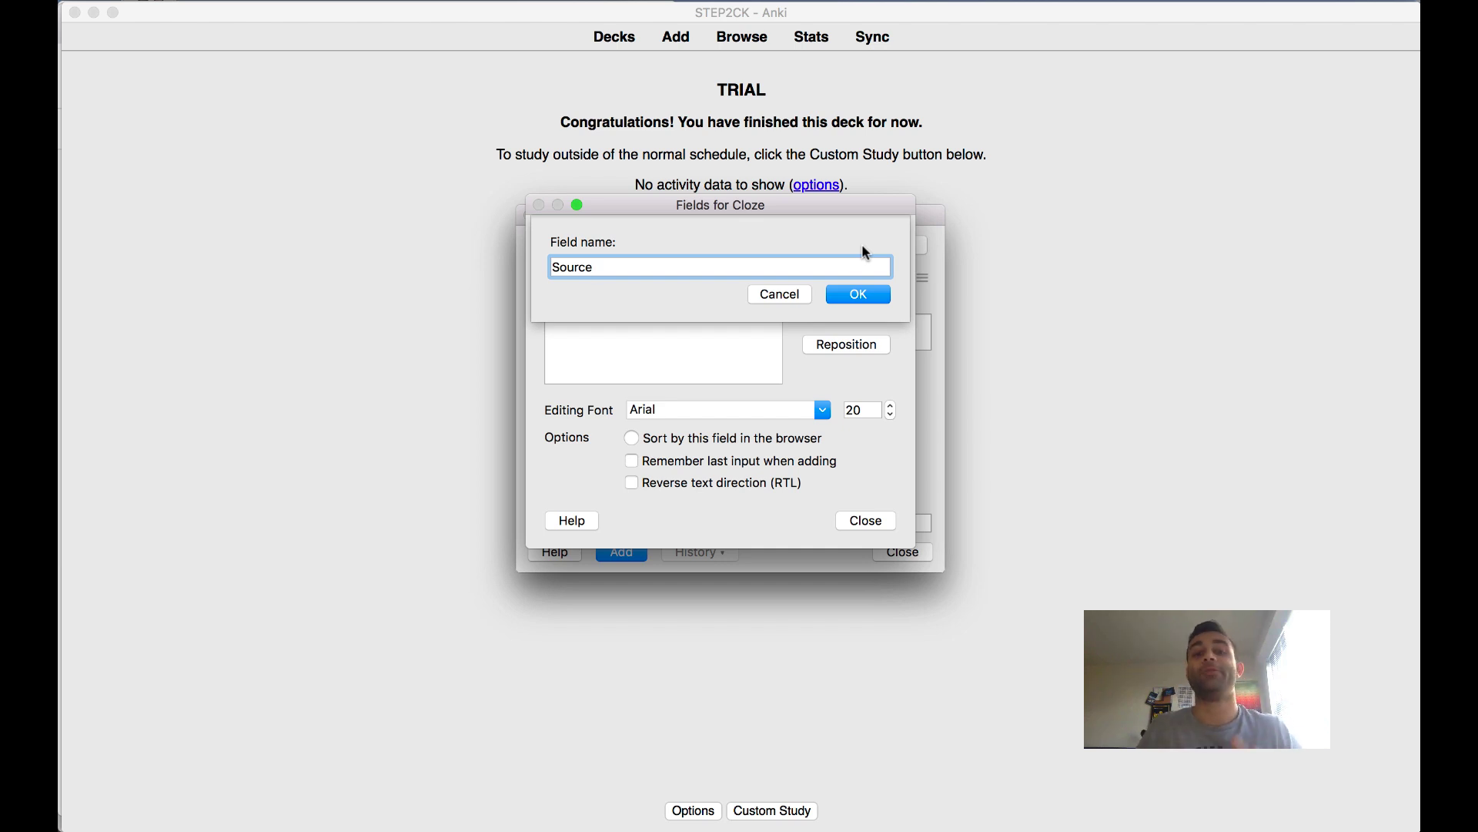
left_click(852, 294)
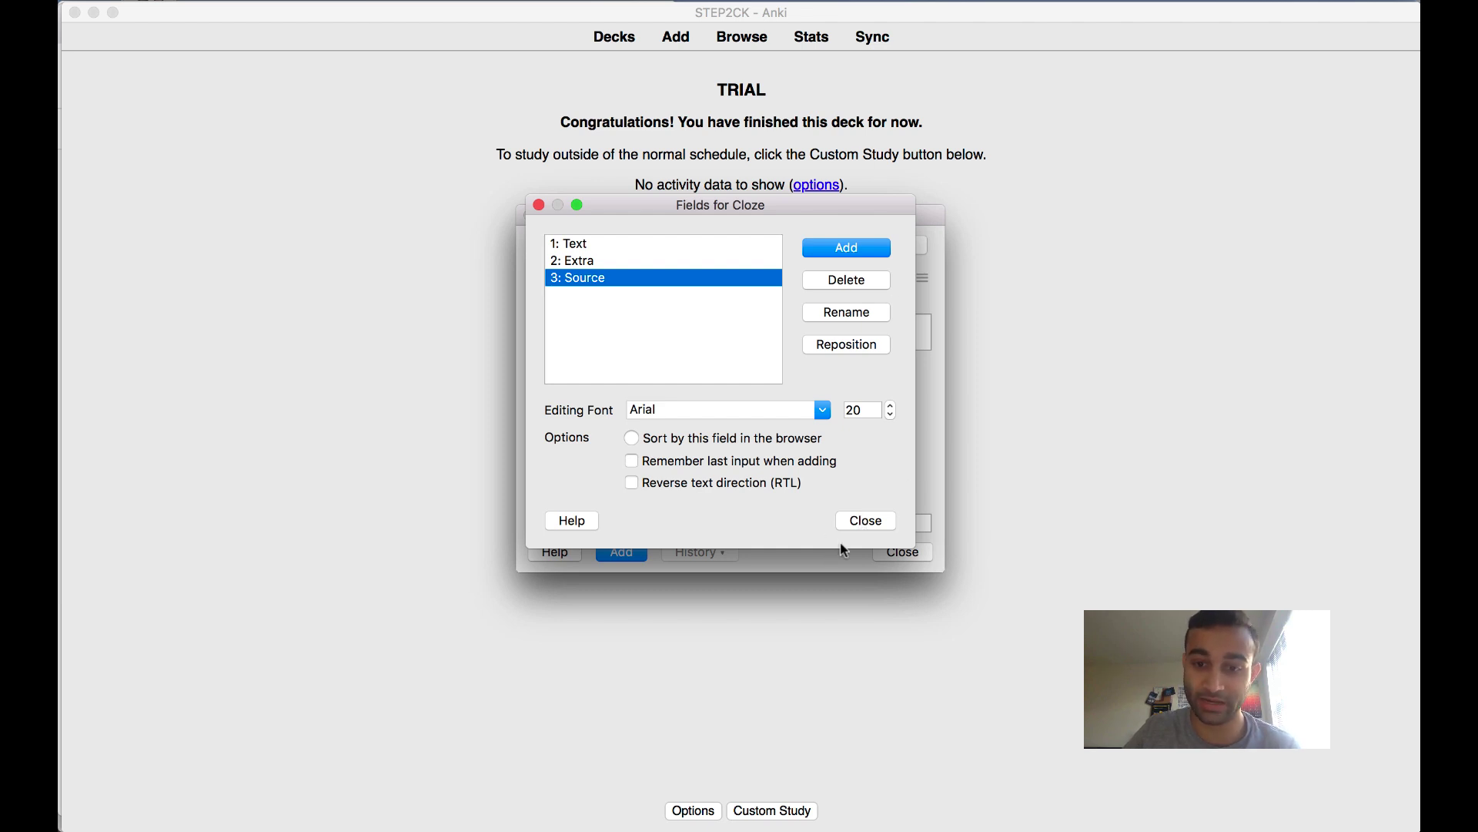
left_click(863, 520)
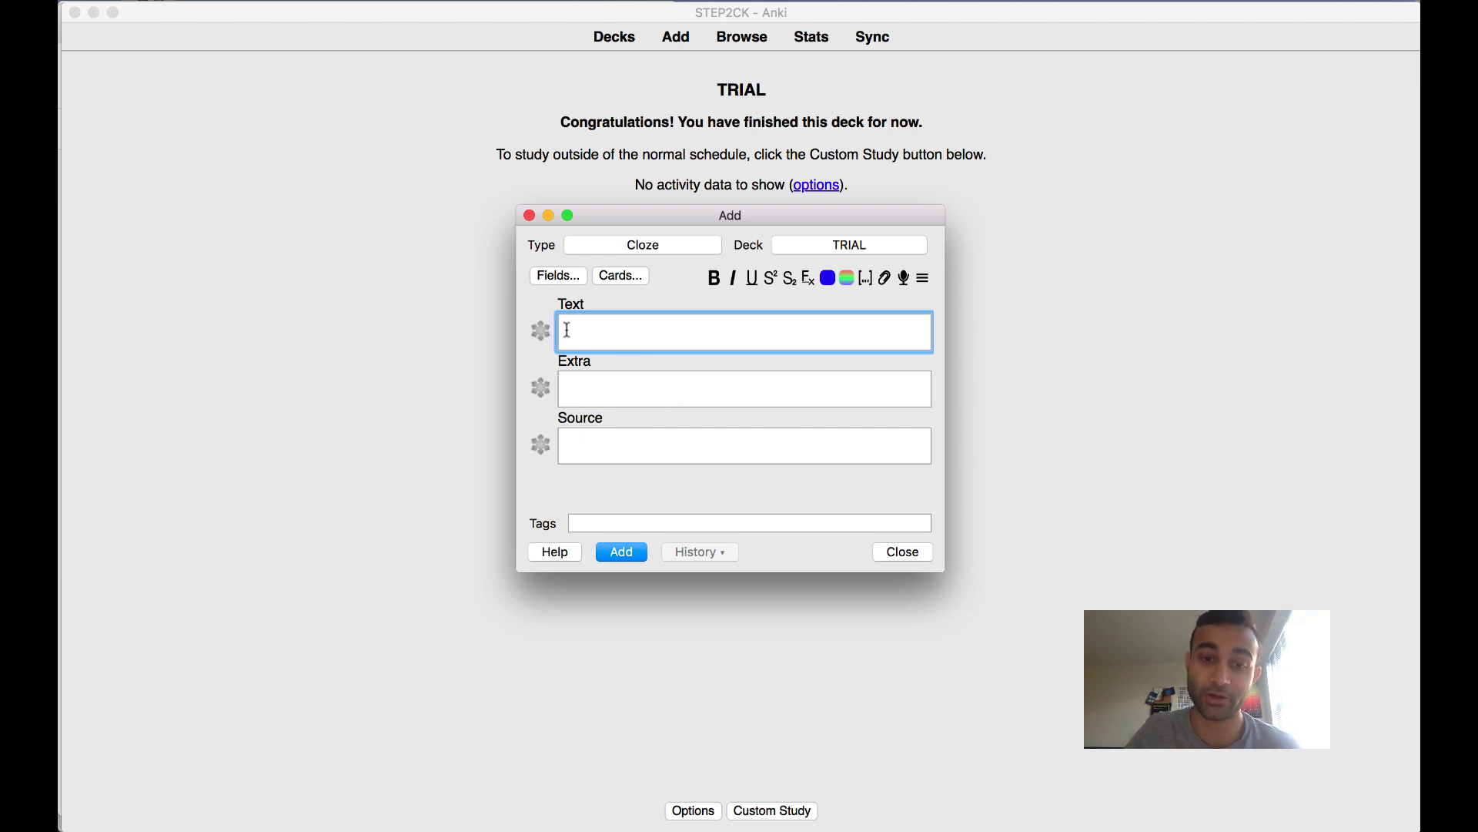
- Open Card Types for Cloze from the note's Extra field
left_click(612, 399)
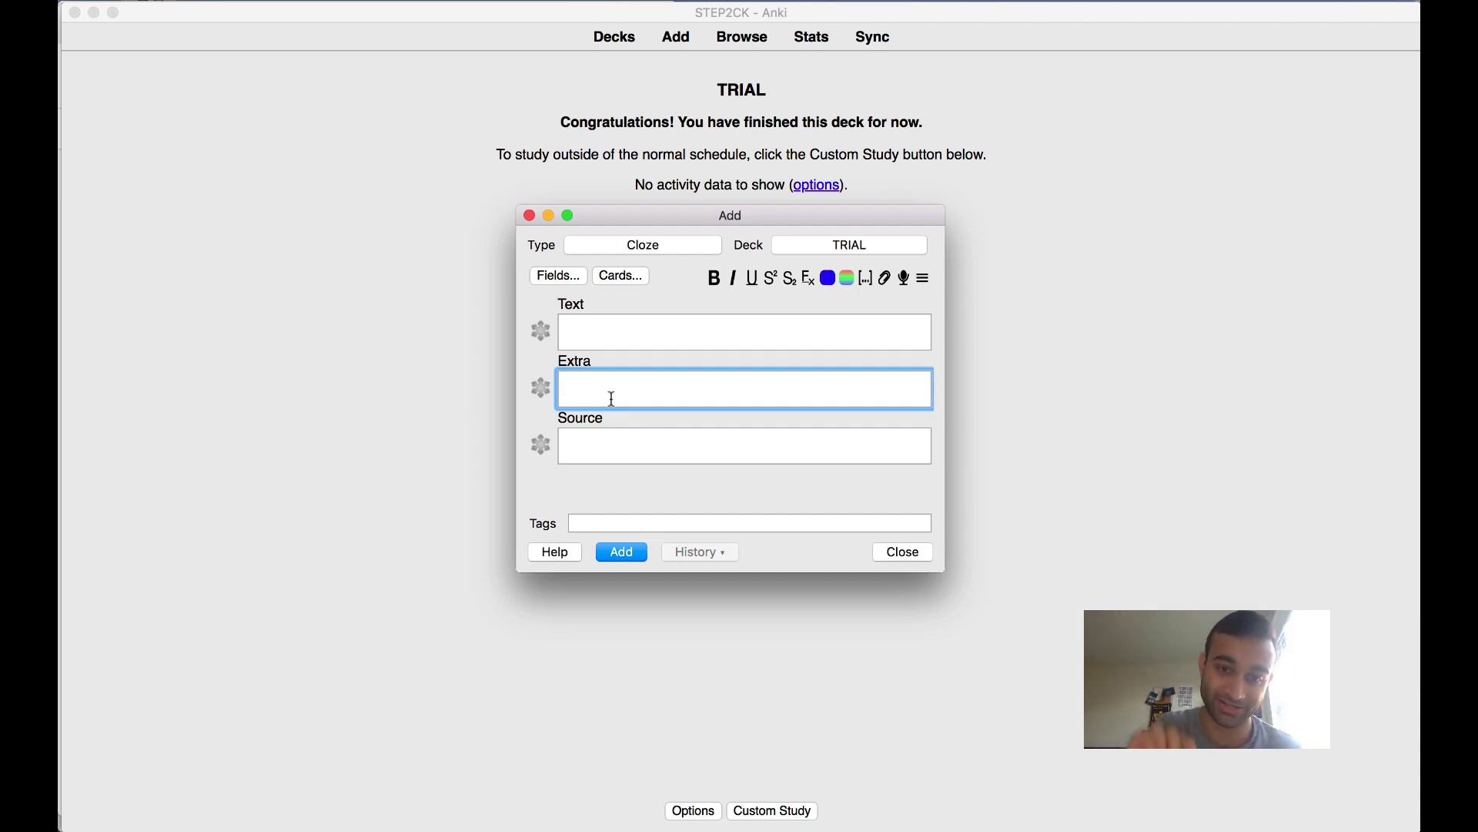
left_click(621, 275)
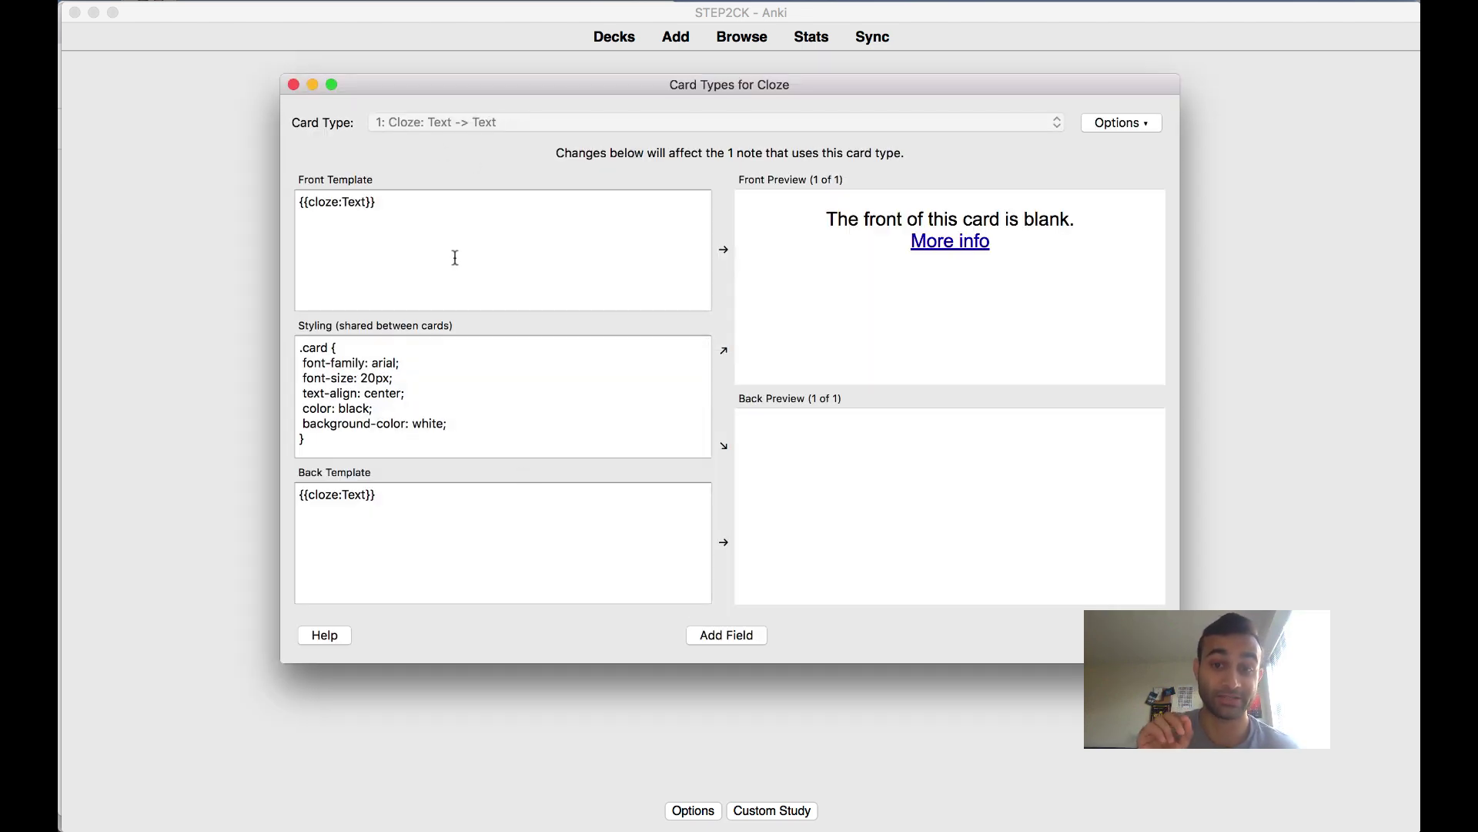
- Insert the Extra field and move its line from the front to the back template
left_click(450, 260)
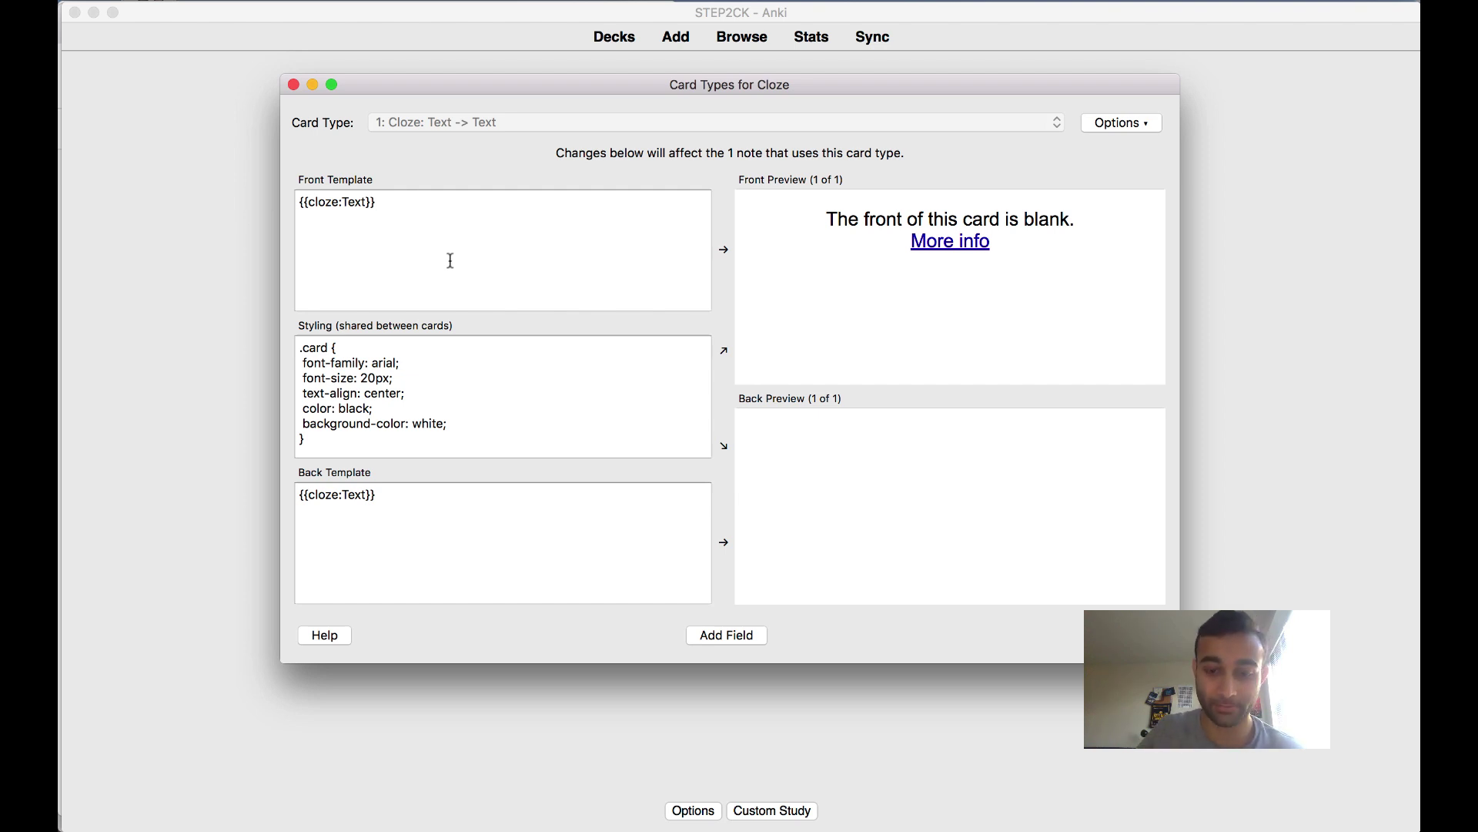
left_click(713, 642)
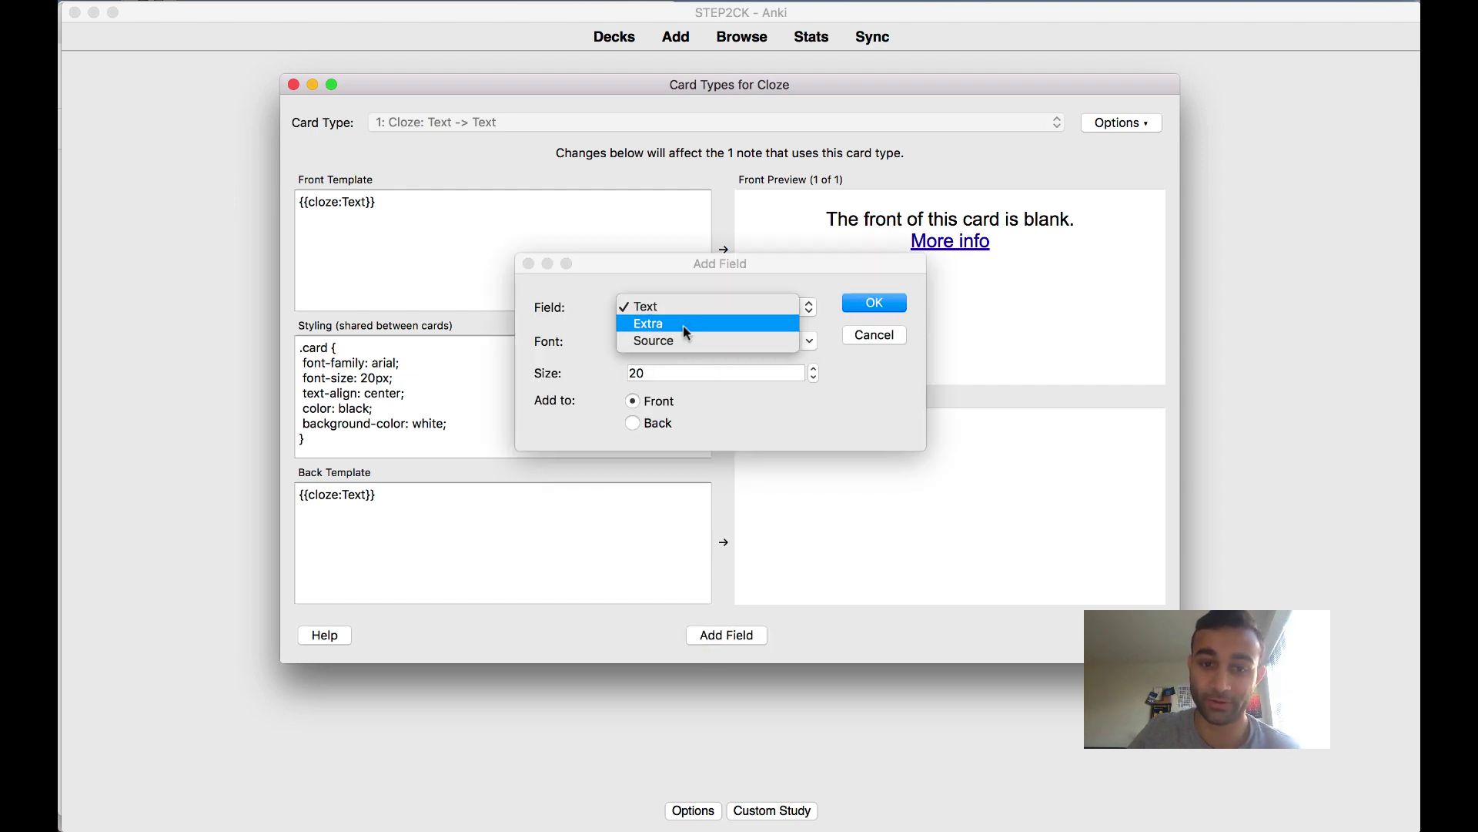
left_click(682, 323)
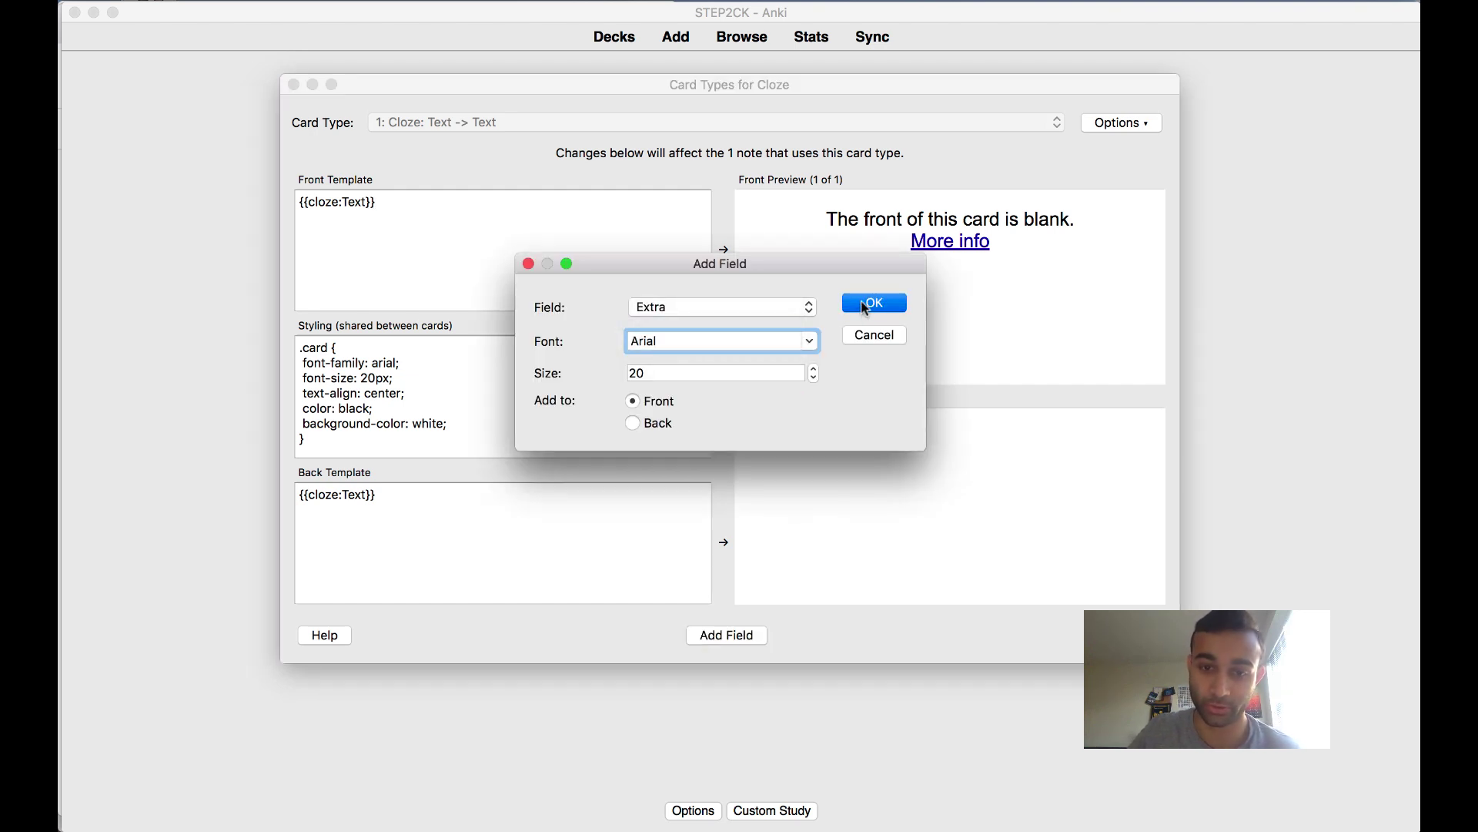
left_click(866, 303)
triple_click(449, 215)
key("super+c")
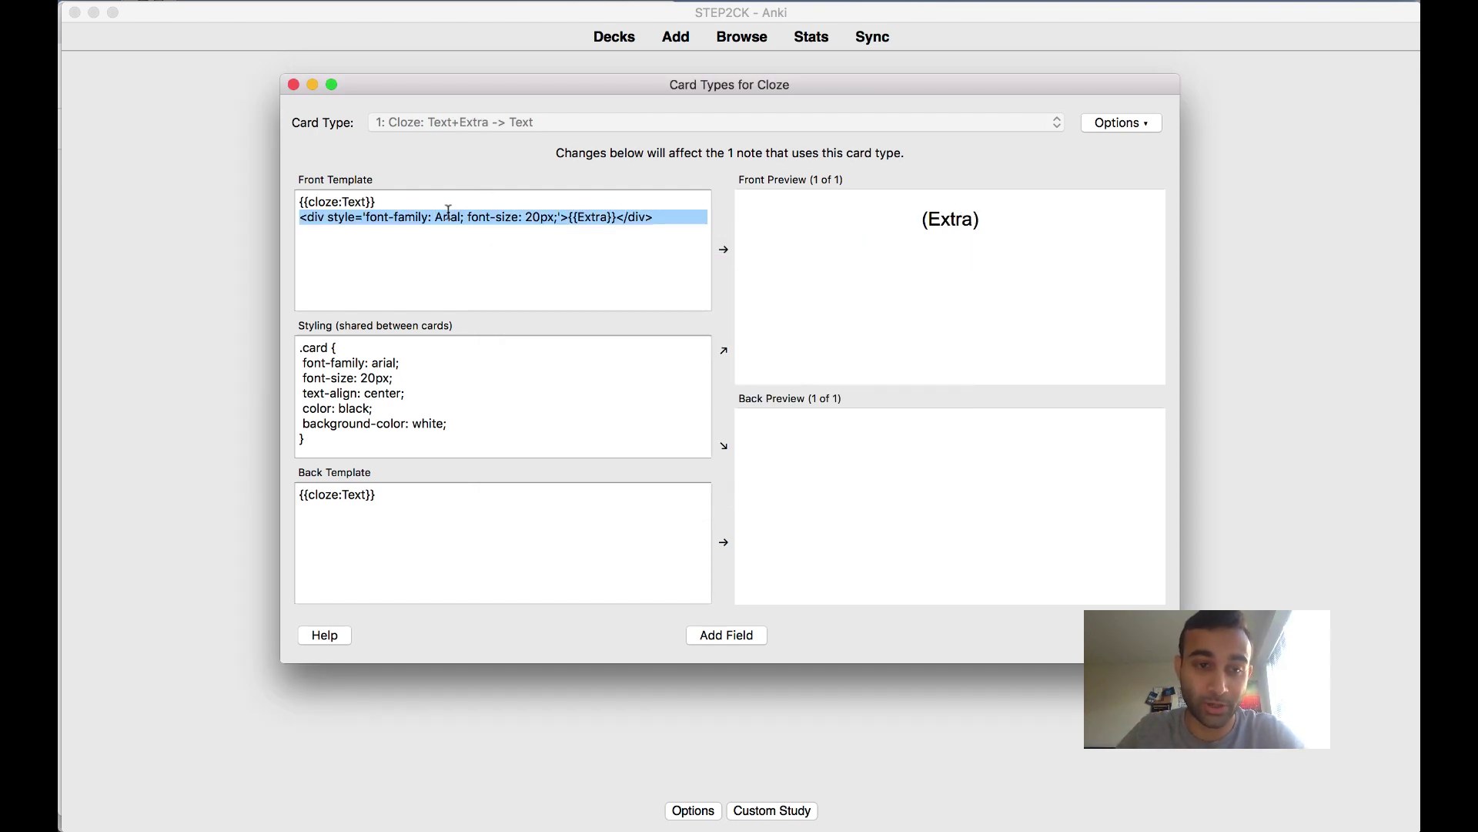
key("BackSpace")
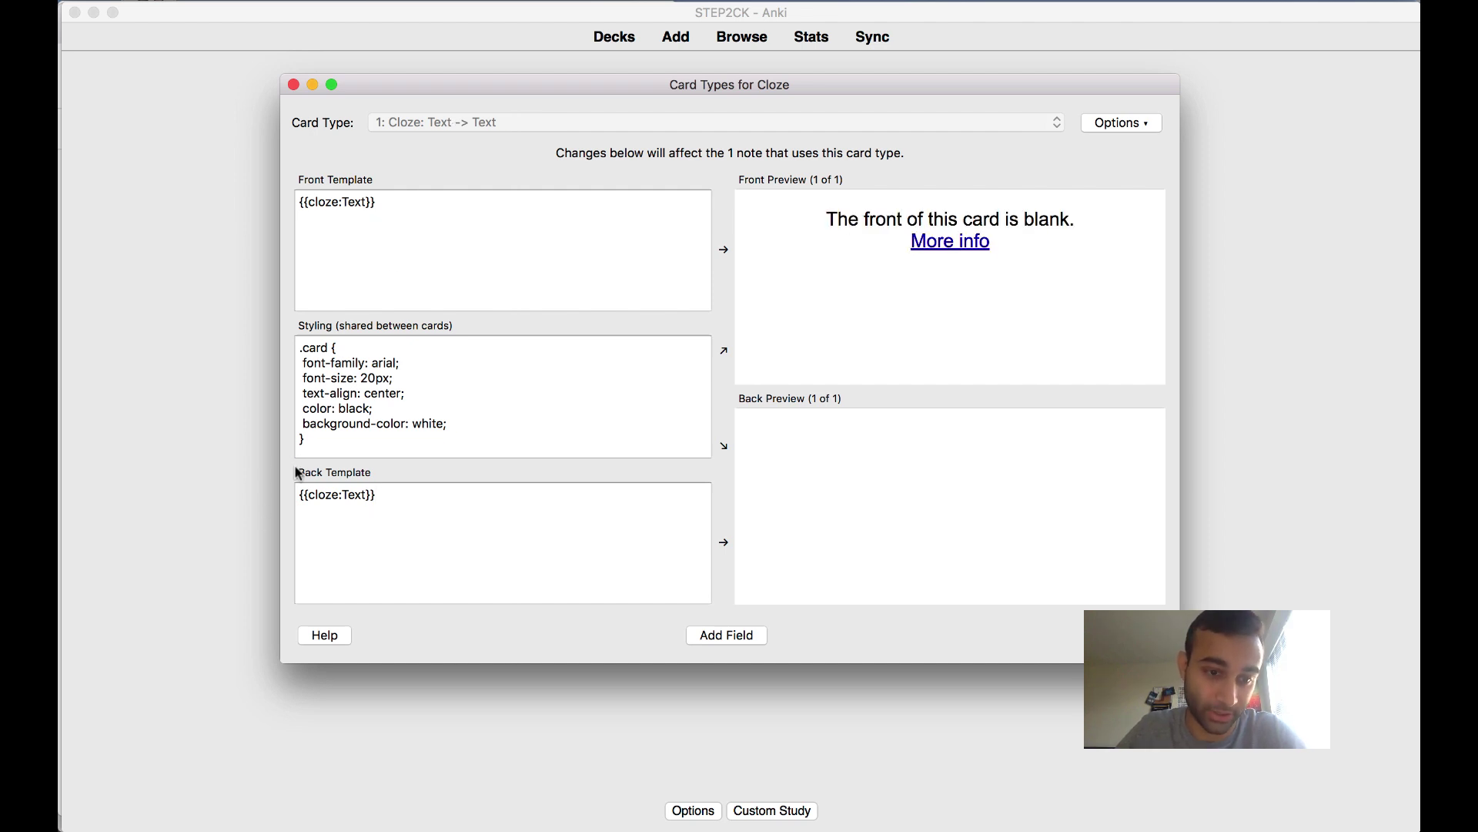
left_click(425, 498)
key("super+v")
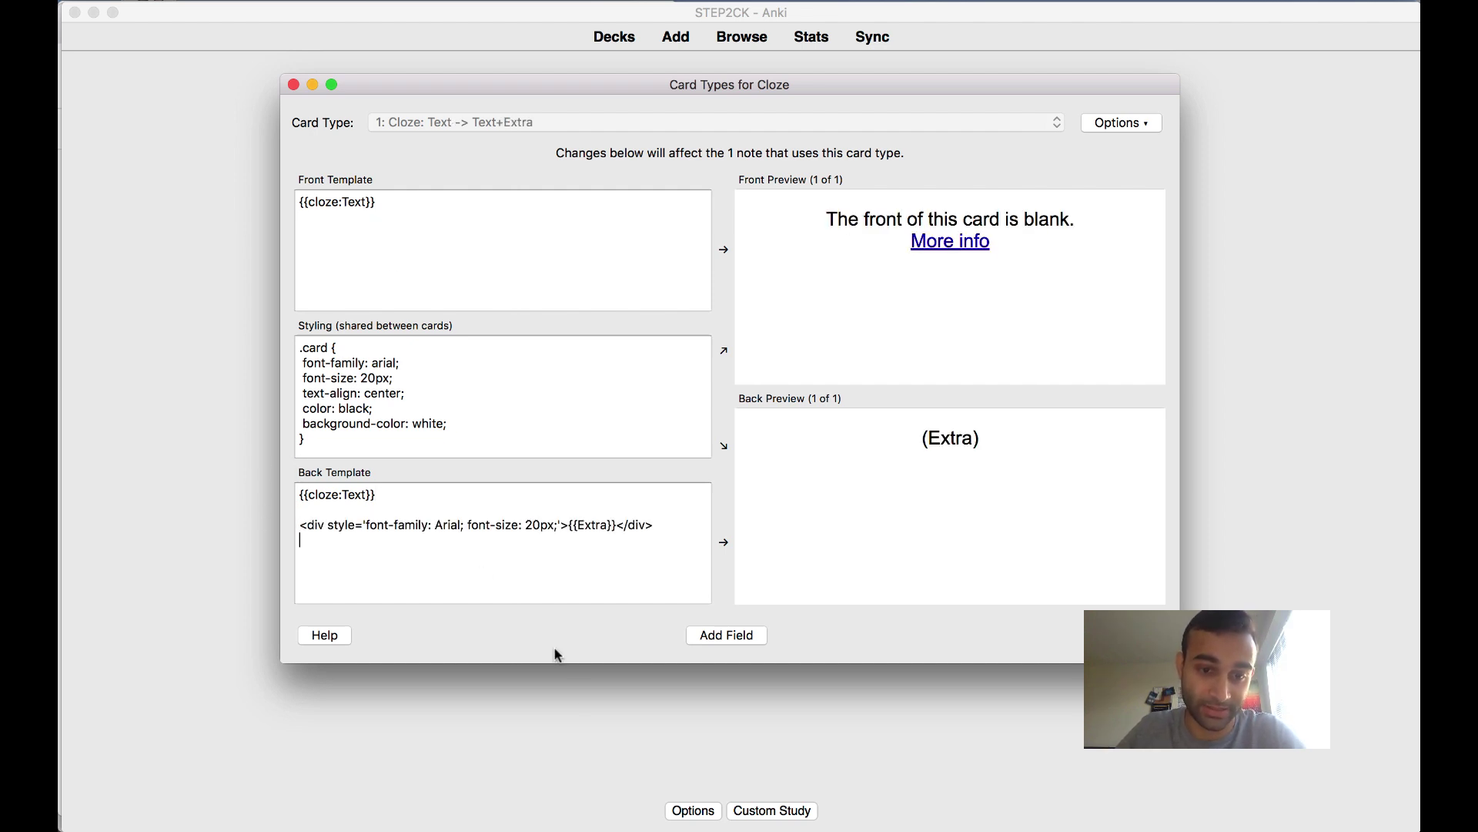
- Insert the Source field and move its line below Extra on the back template
left_click(702, 633)
left_click(677, 341)
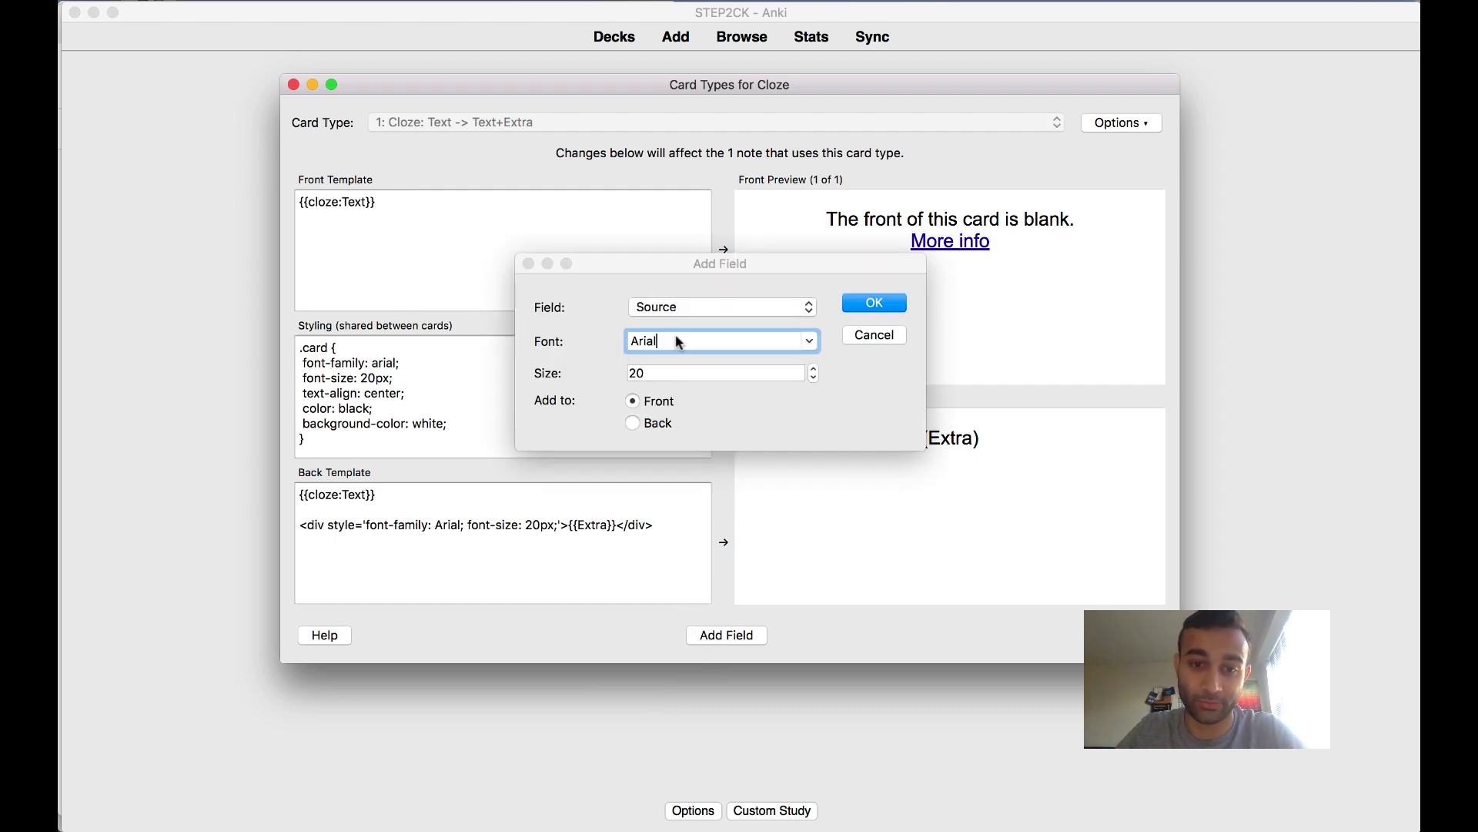
left_click(878, 304)
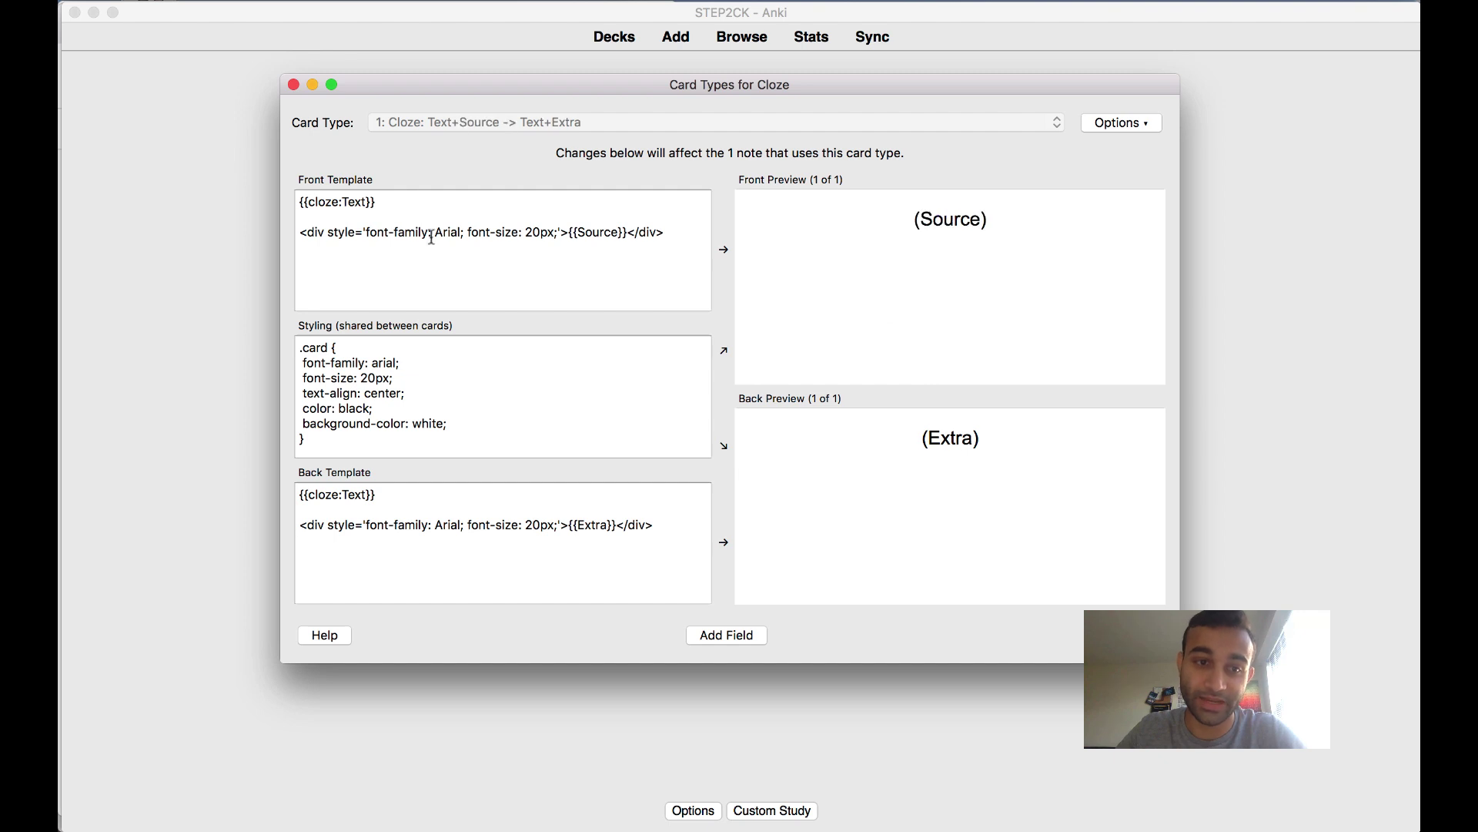
triple_click(431, 233)
key("super+c")
key("BackSpace")
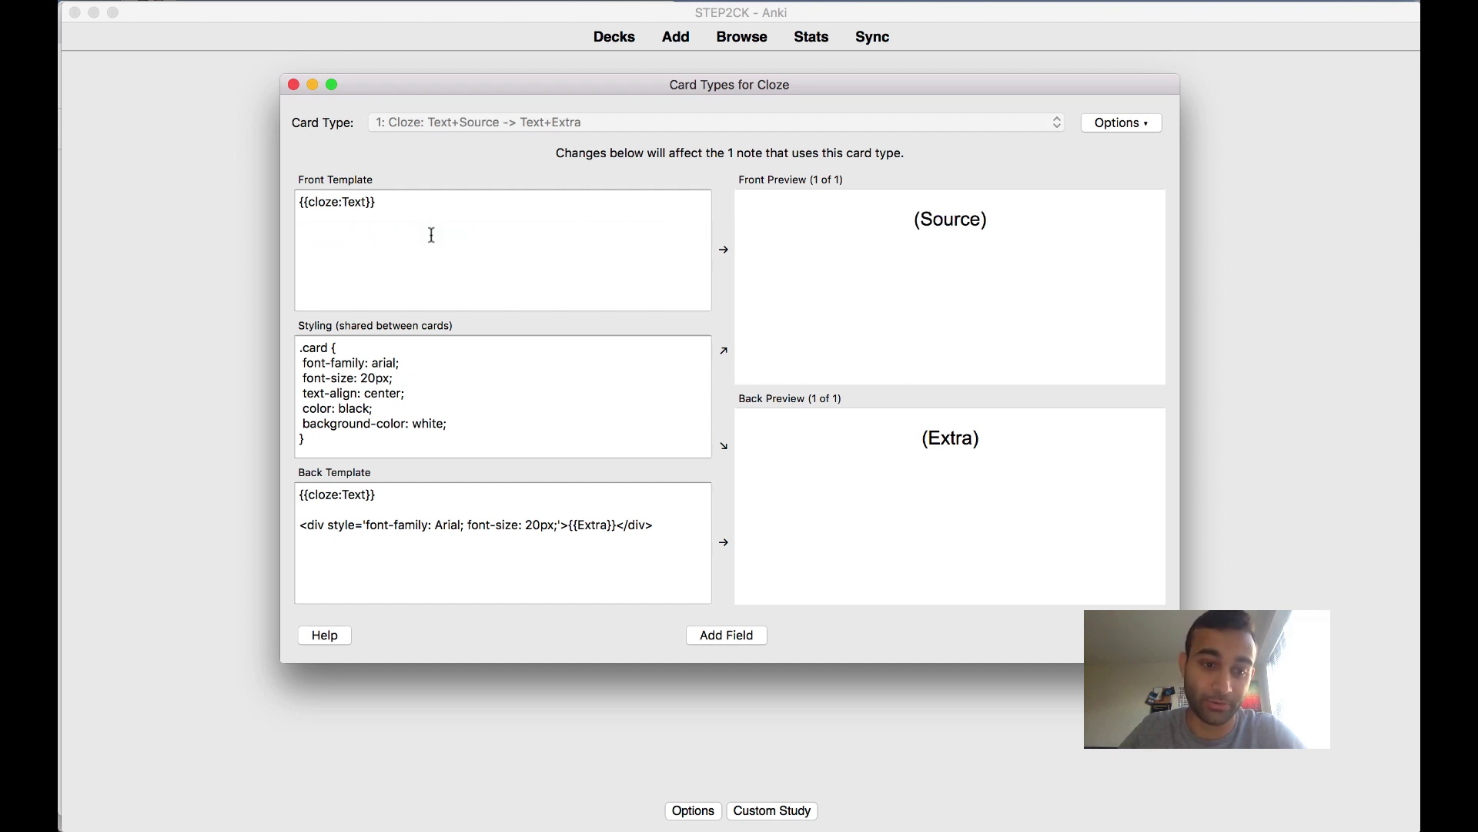
left_click(683, 524)
key("super+v")
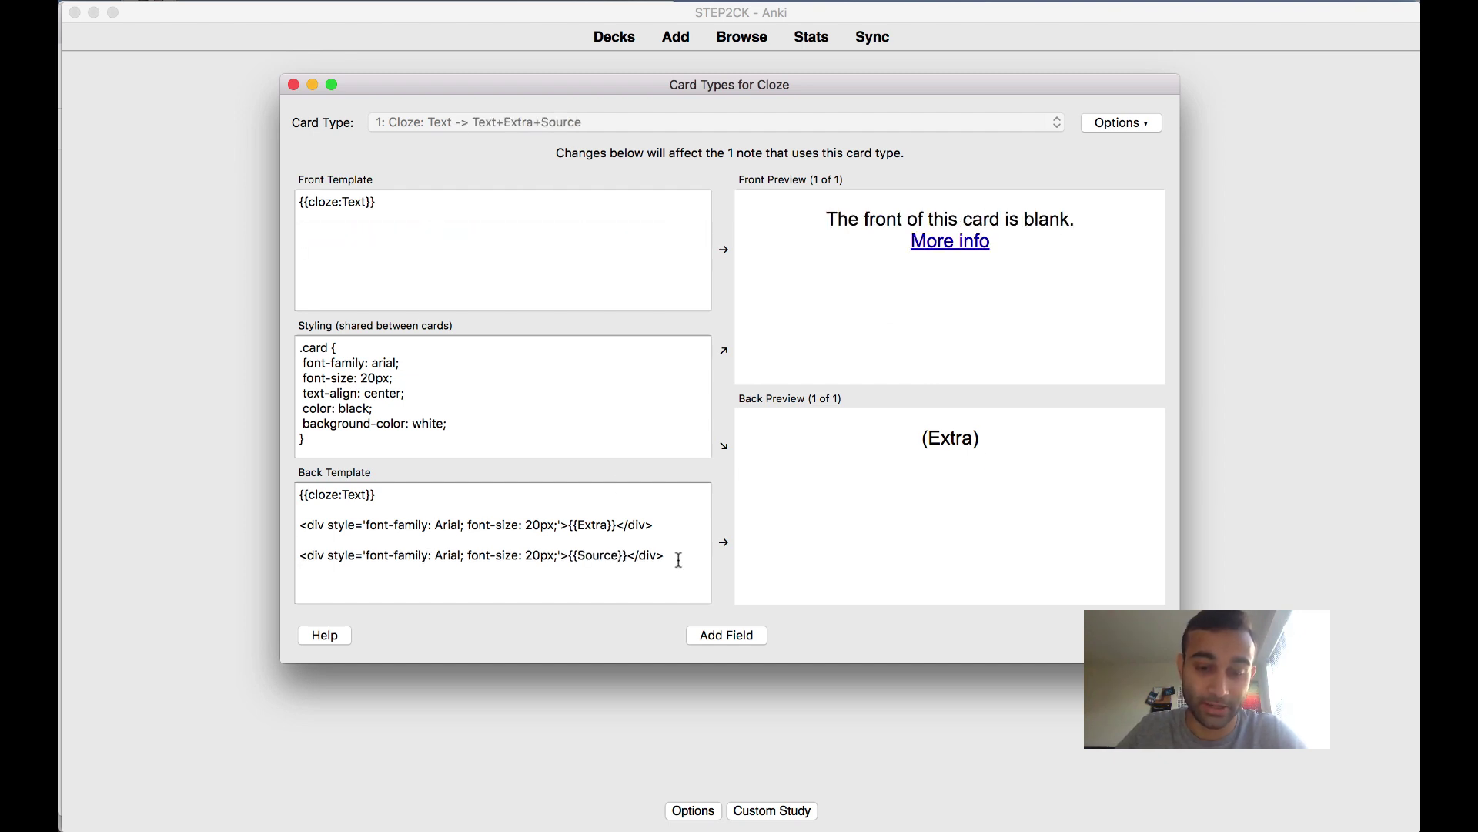
key("shift+Tab")
key("shift+Tab")
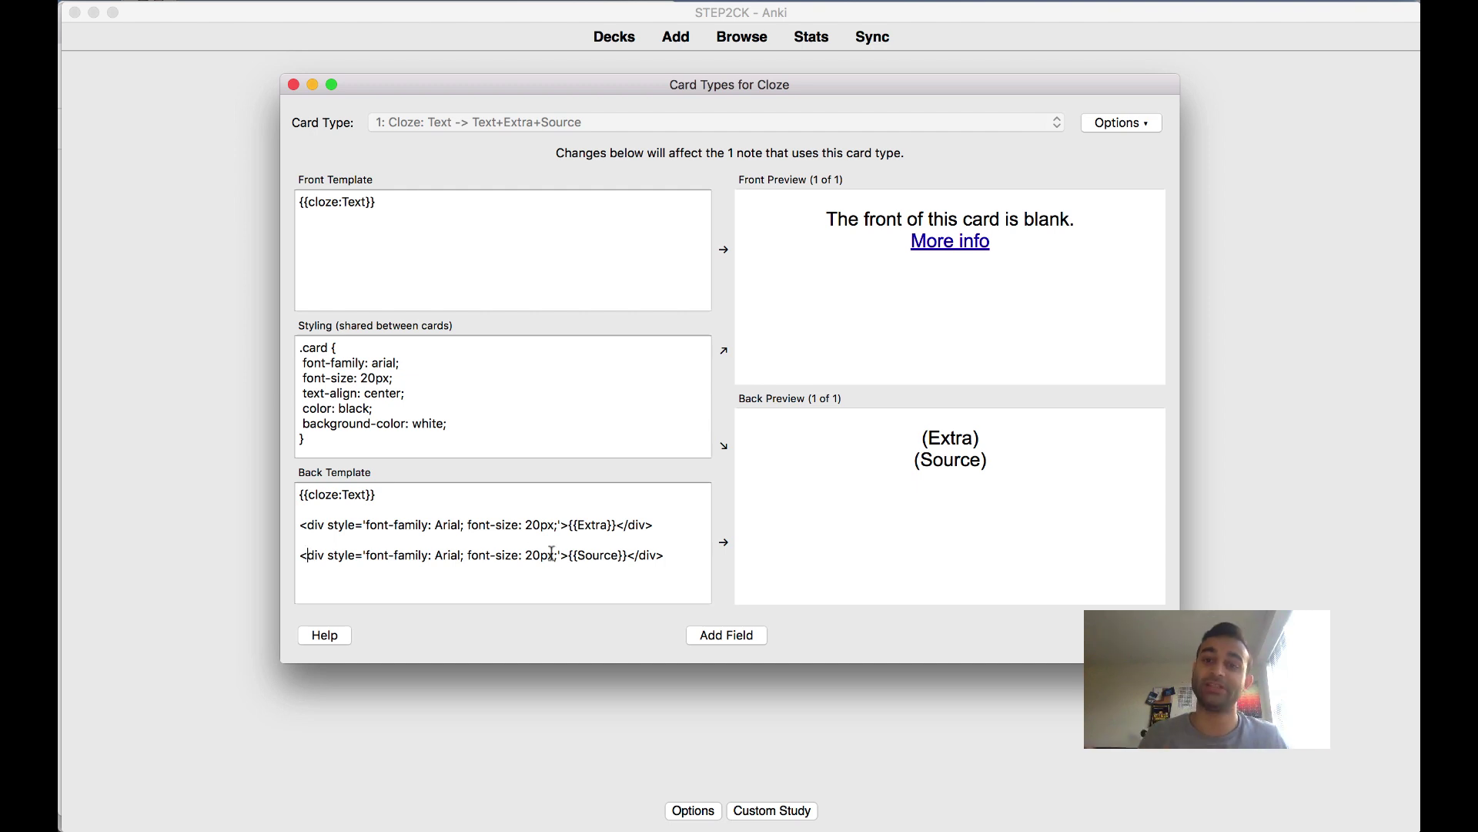
- Enter 'Is this working?' in Text with 'Yes' as a cloze deletion
left_click(293, 85)
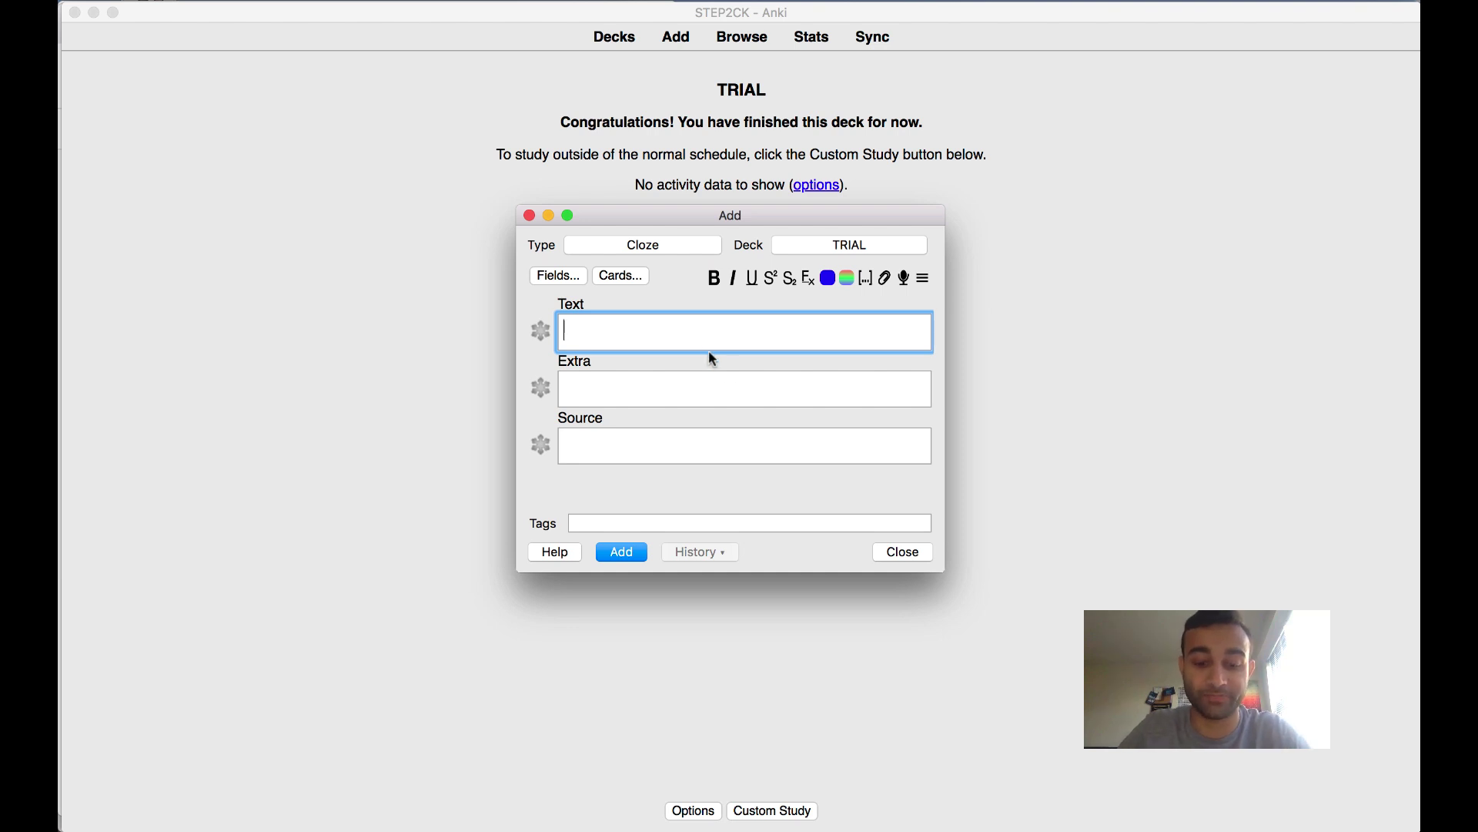
type("Is this working?")
key("Return")
key("Return")
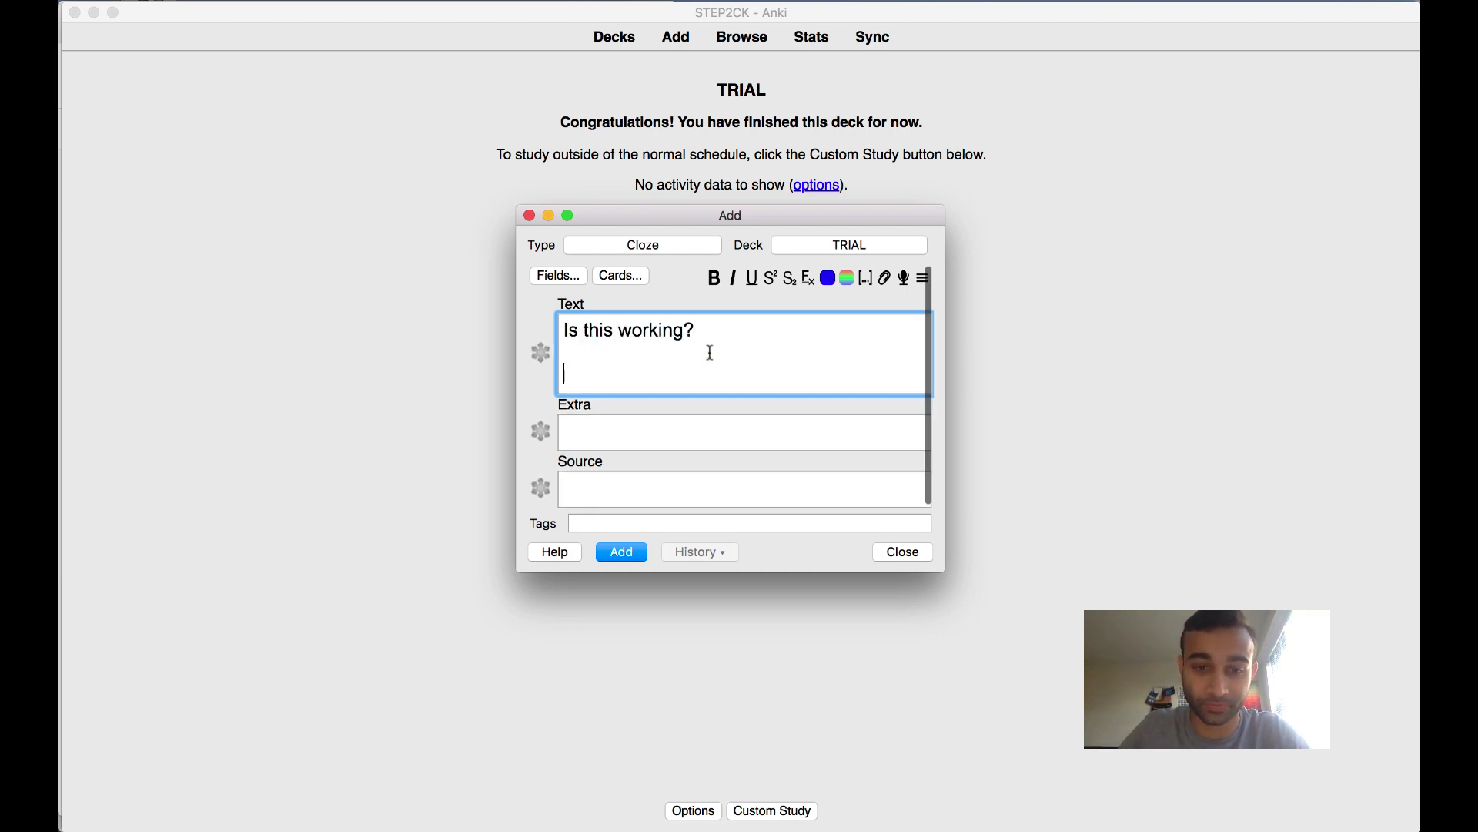
type("Yes")
left_click_drag(654, 373, 513, 379)
key("super+shift+c")
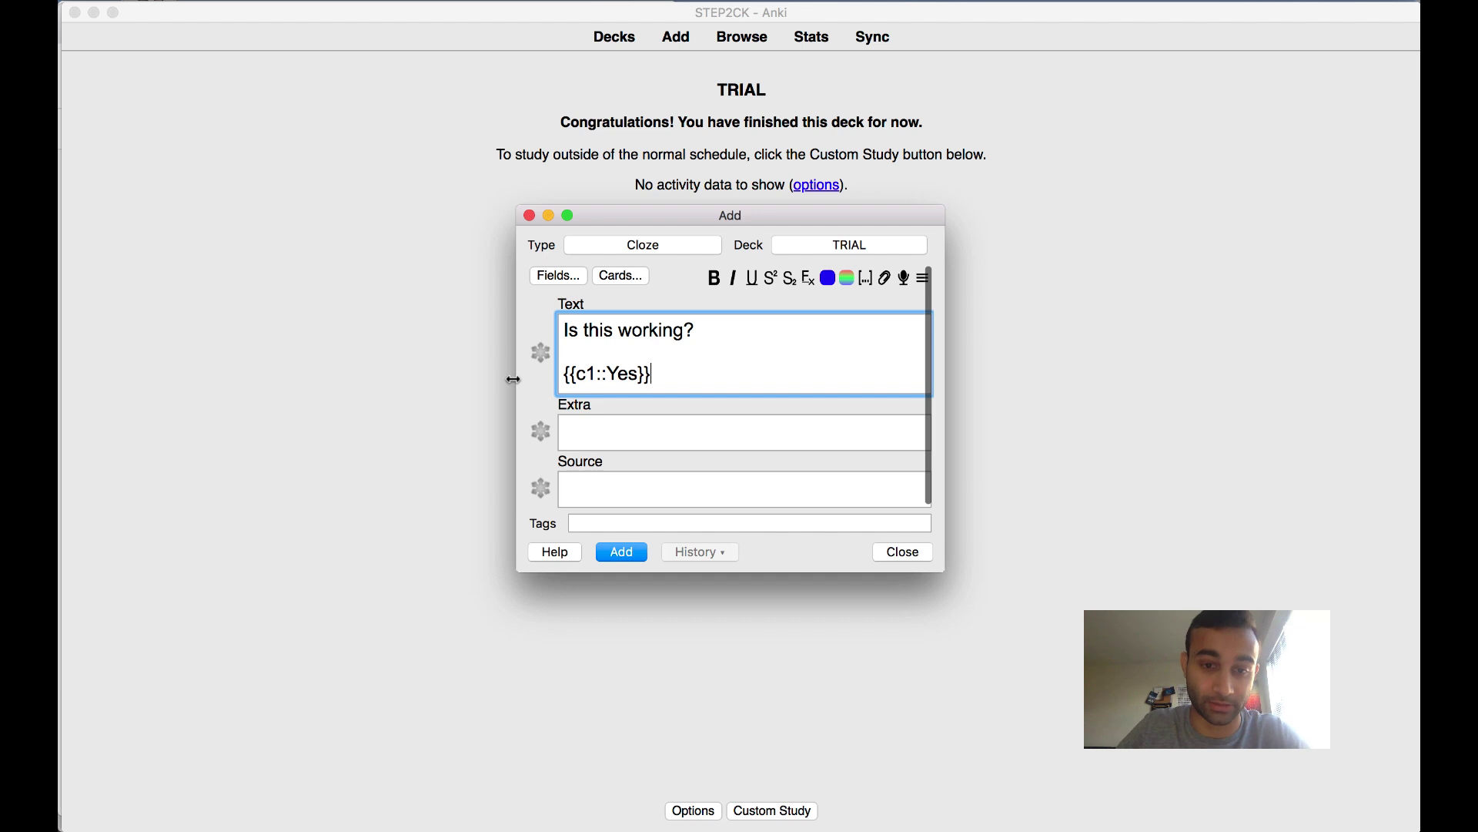
- Fill Extra with a short personal note and Source with 'My brain'
left_click(737, 441)
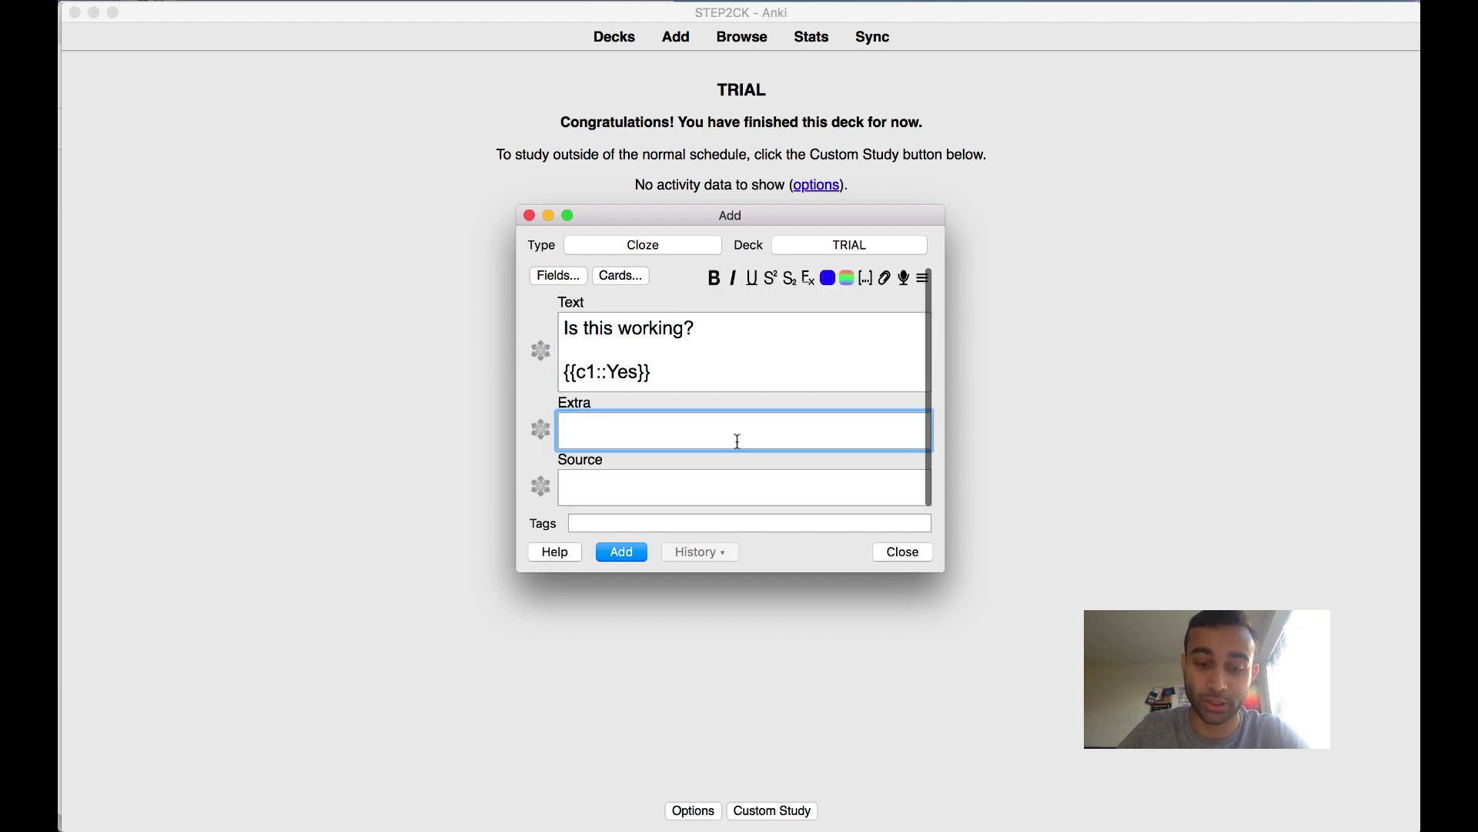
type("Prerak u ")
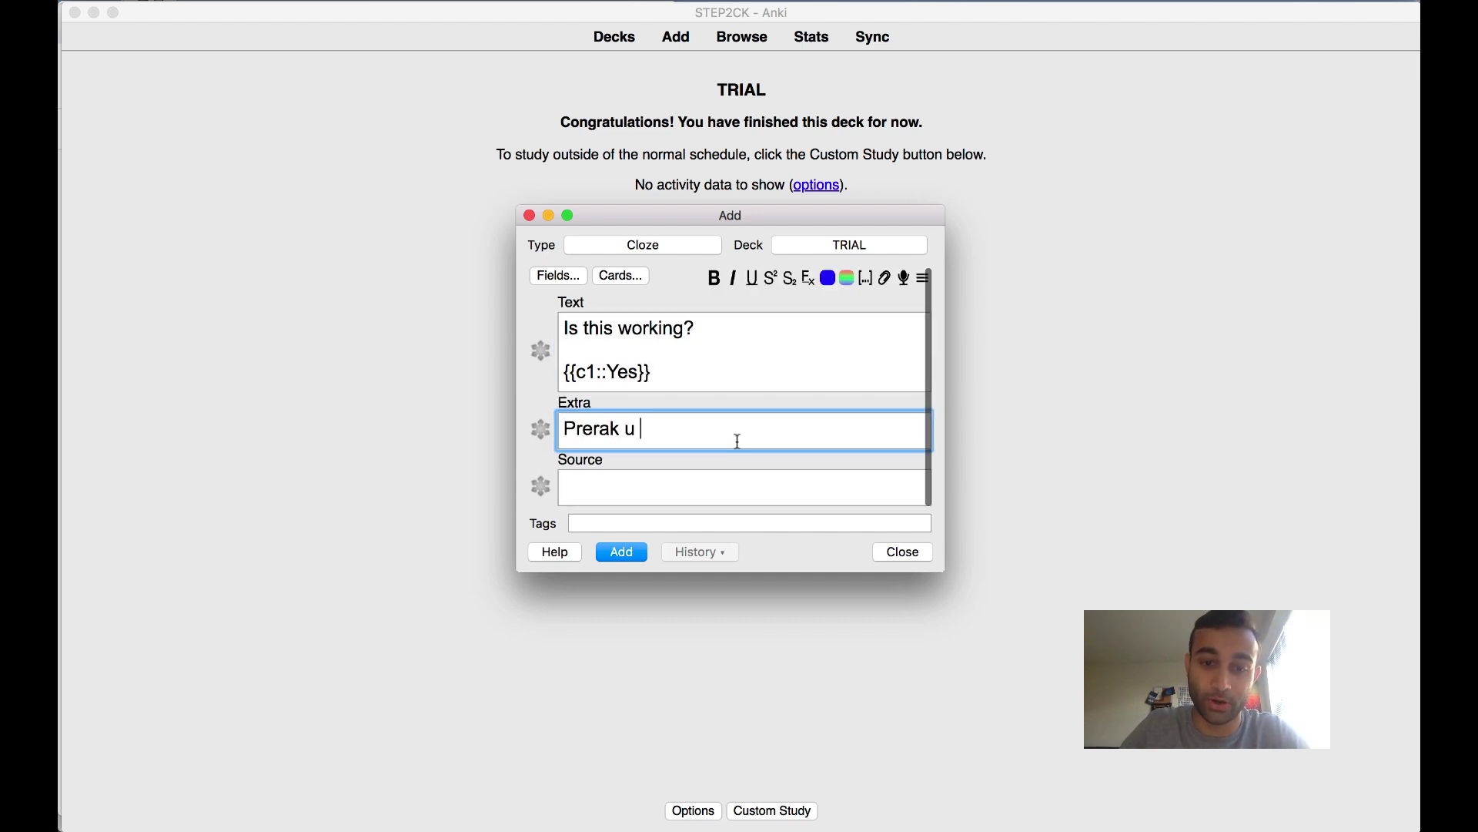
type("are a stud muf")
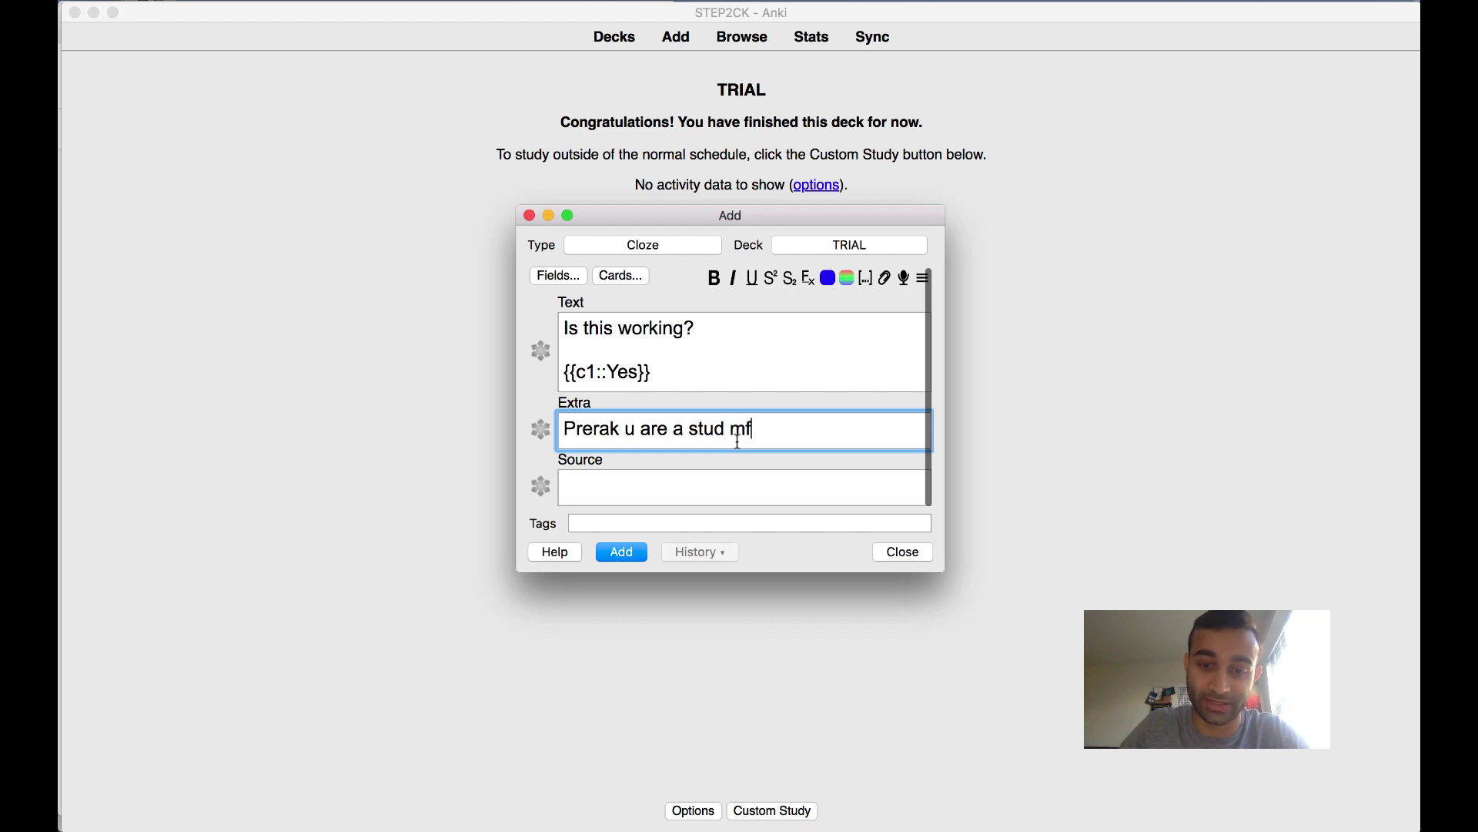
key("BackSpace")
type("uffin")
key("Tab")
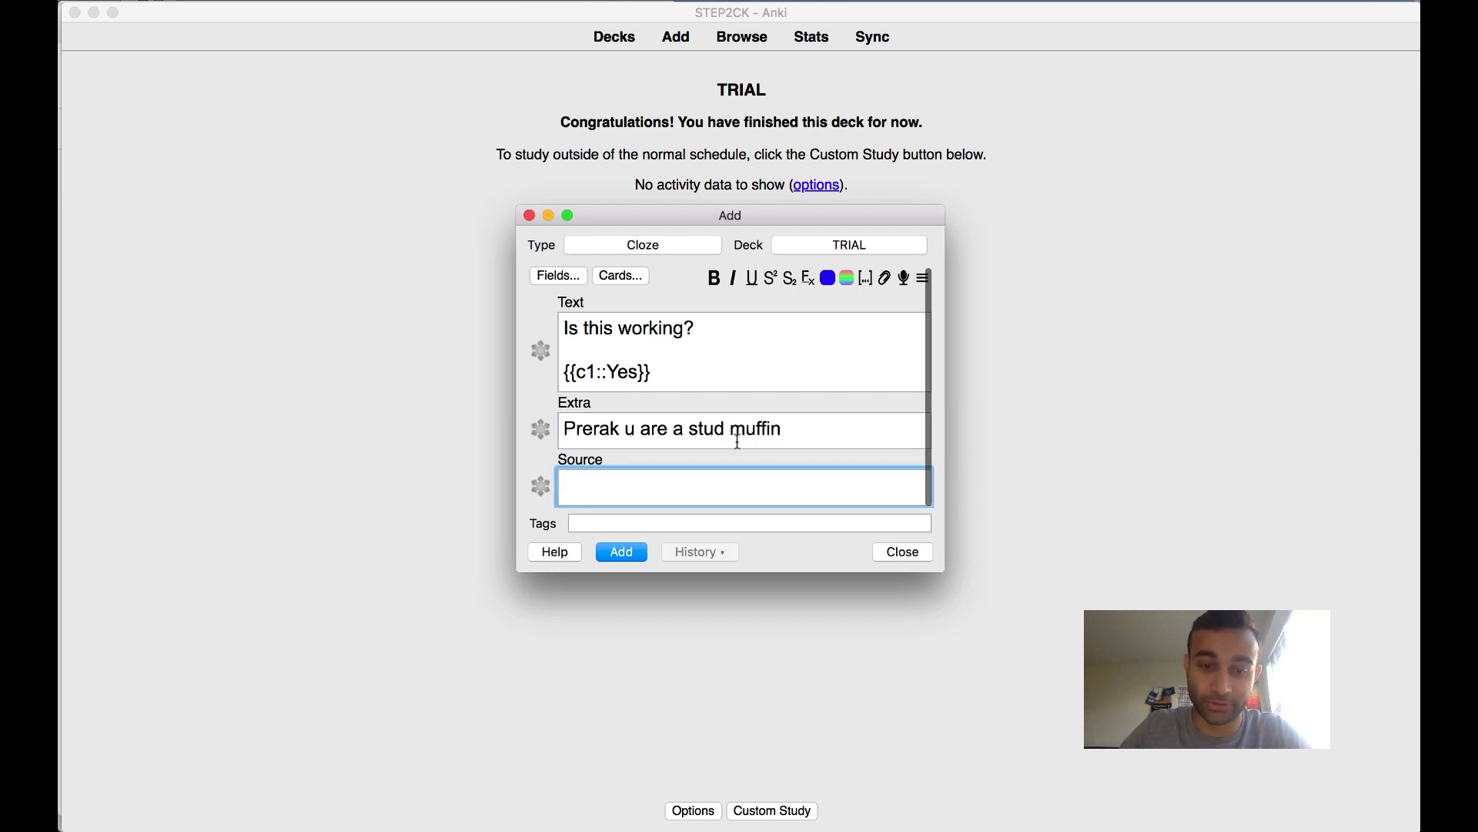
type("My brain")
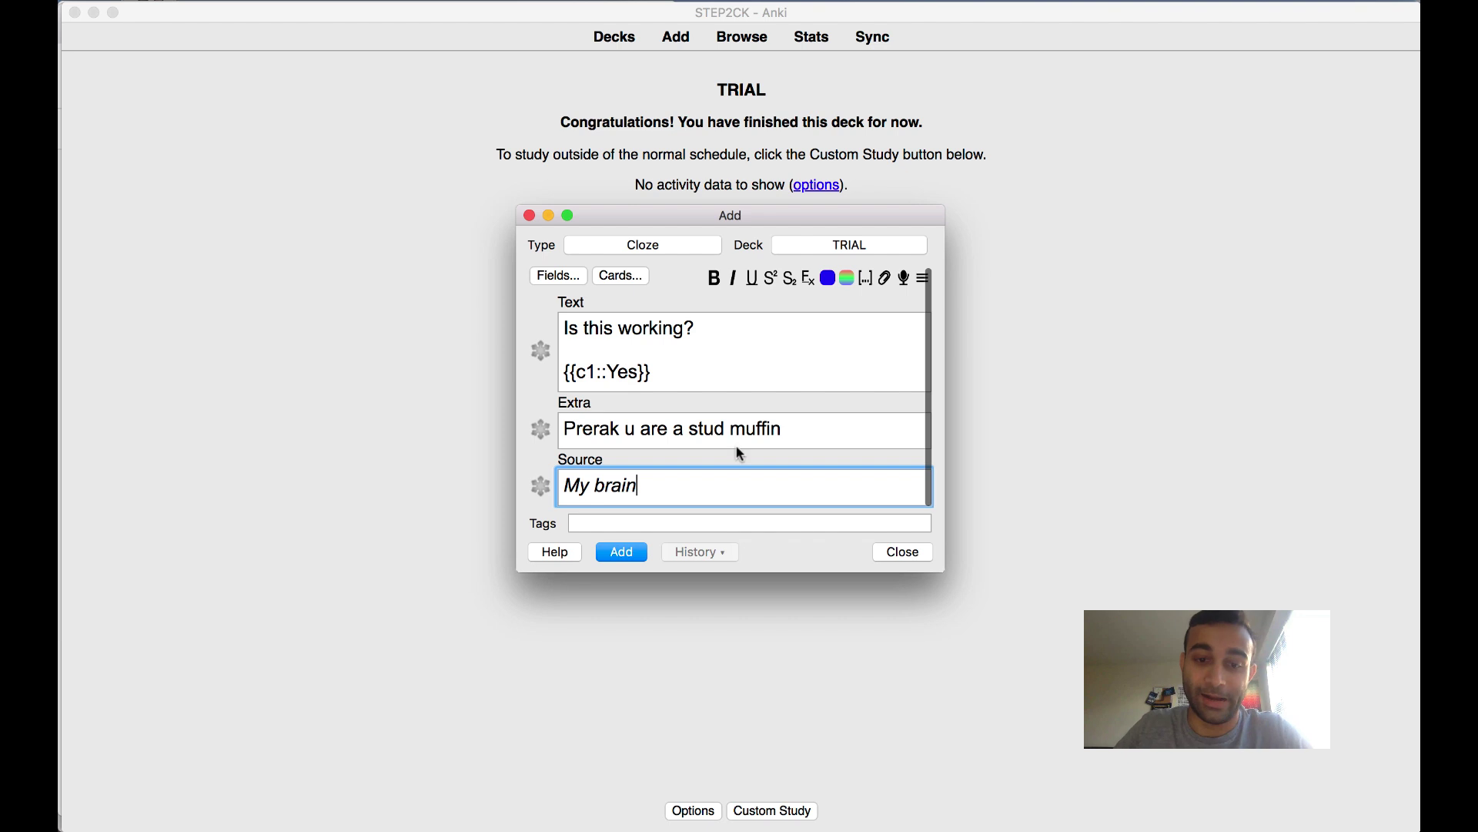
- Add the note to TRIAL, close the Add window, and start studying the deck
left_click(620, 555)
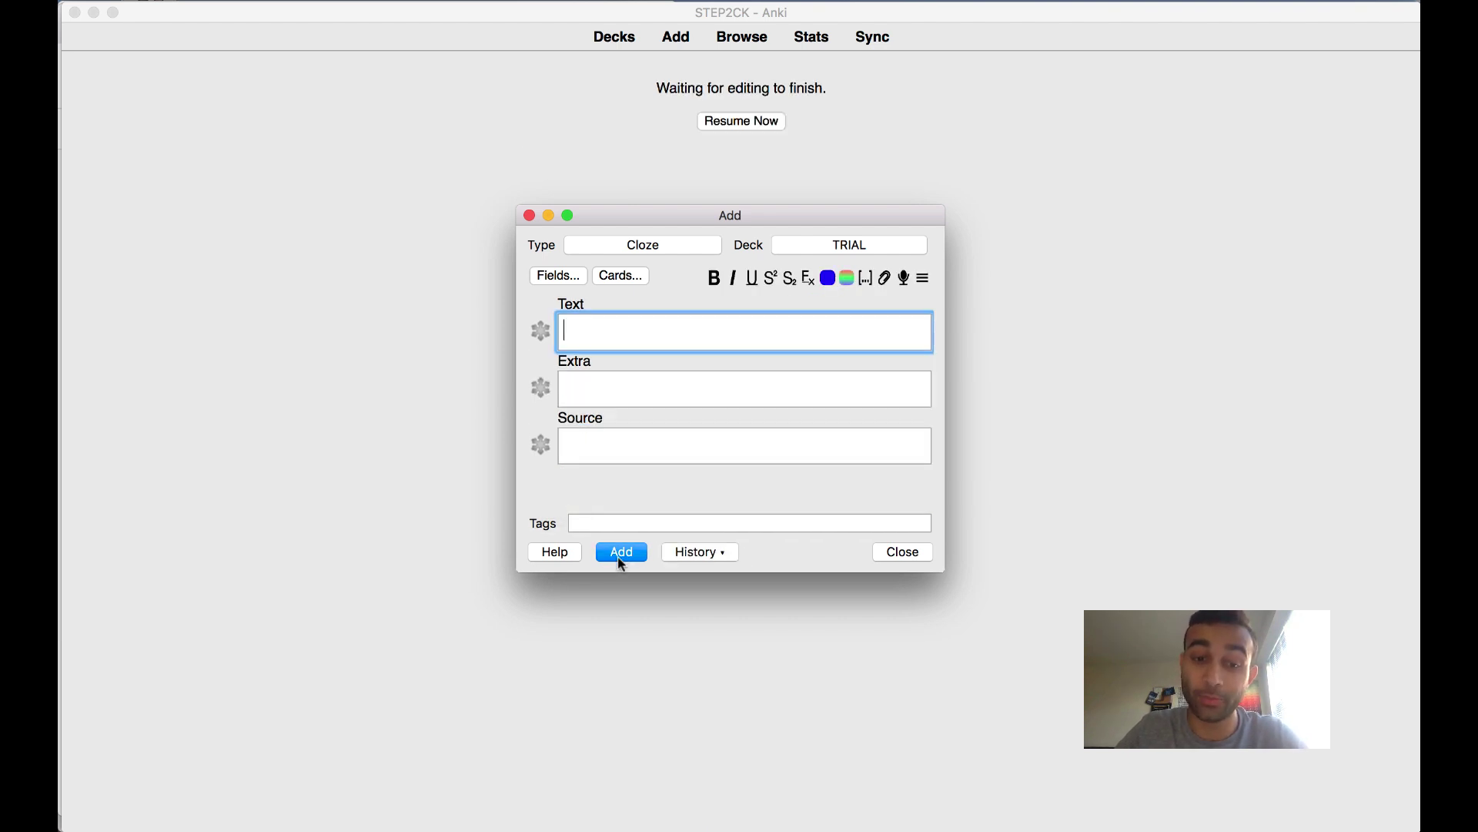
left_click(620, 554)
key("Return")
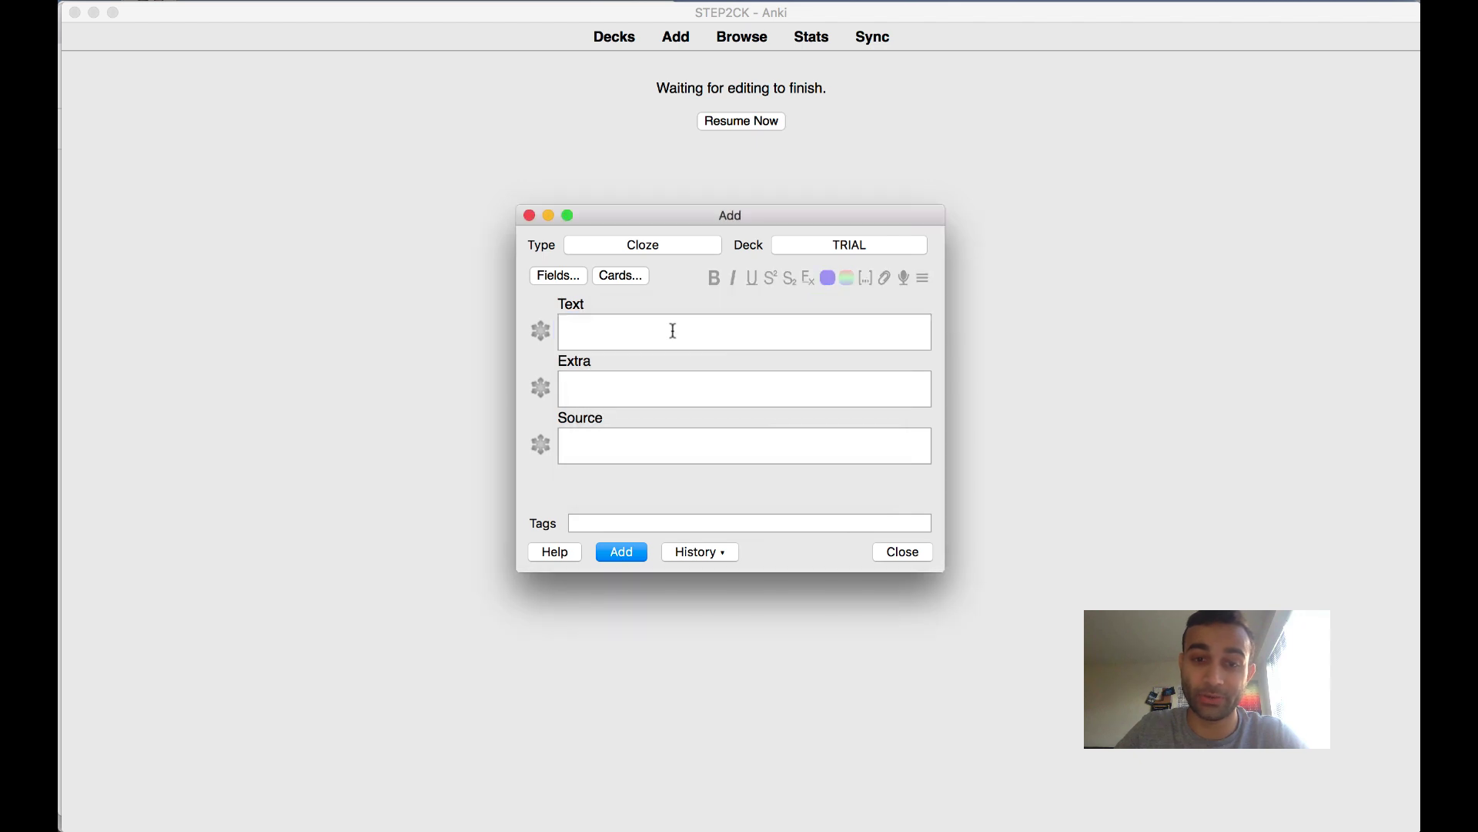
left_click(529, 215)
left_click(848, 161)
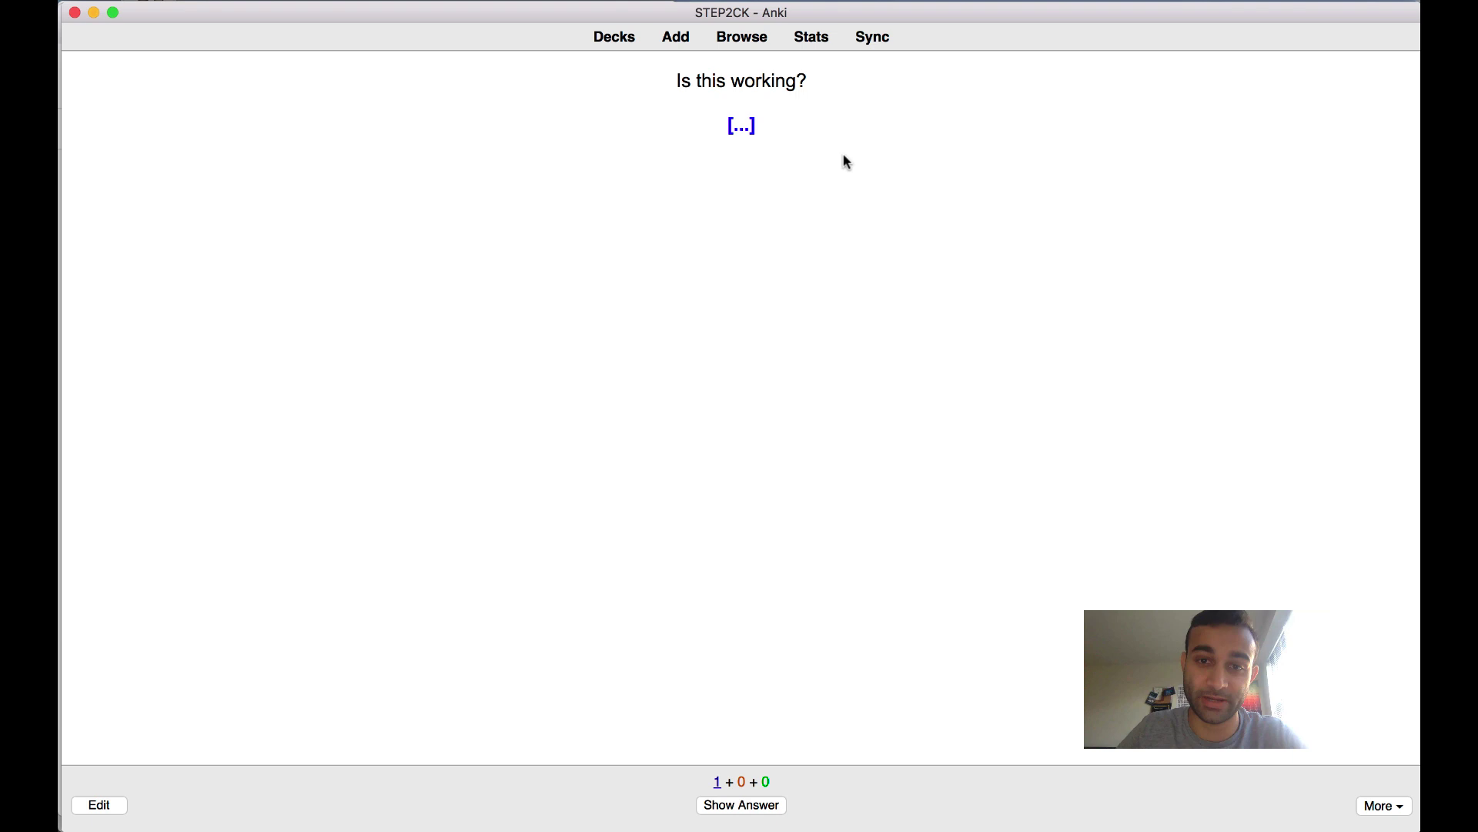
- Show the answer, check the Extra and 'My brain' Source lines, then edit the card
key("space")
left_click_drag(633, 146, 865, 145)
left_click_drag(706, 169, 809, 171)
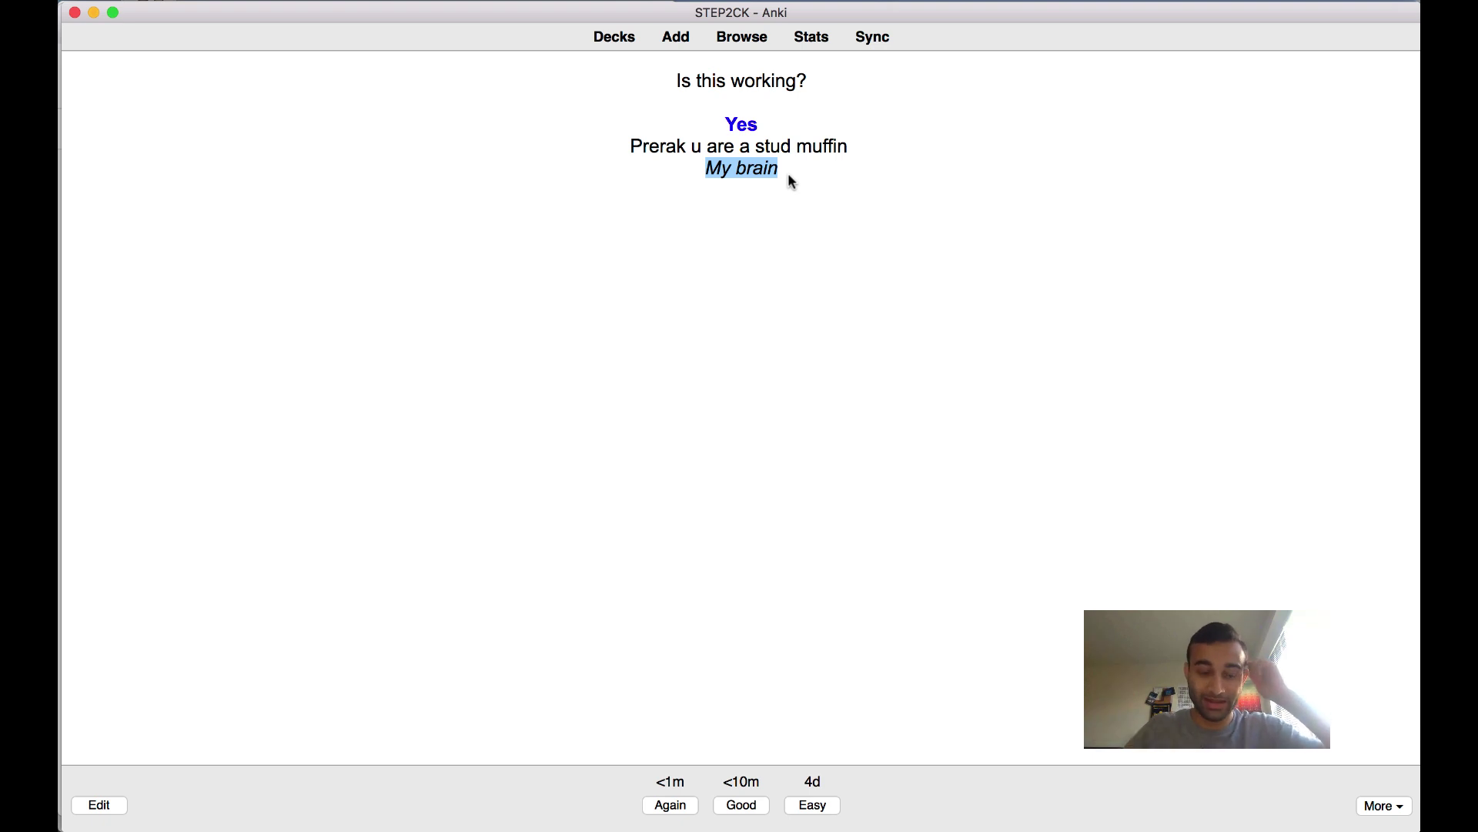
left_click(106, 803)
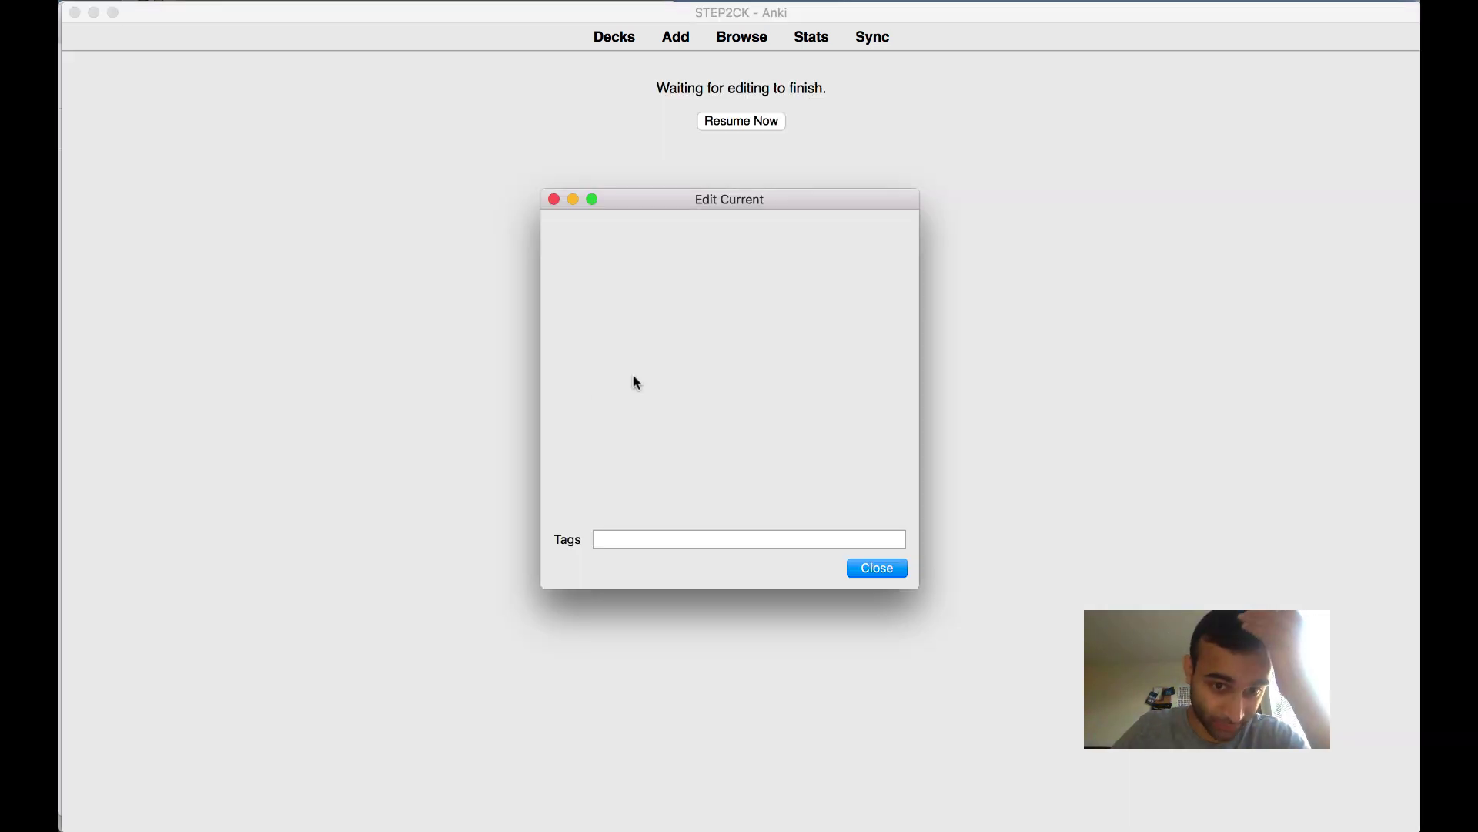
- Add 'color:red' to the Extra div style in the Cloze back template
left_click(578, 231)
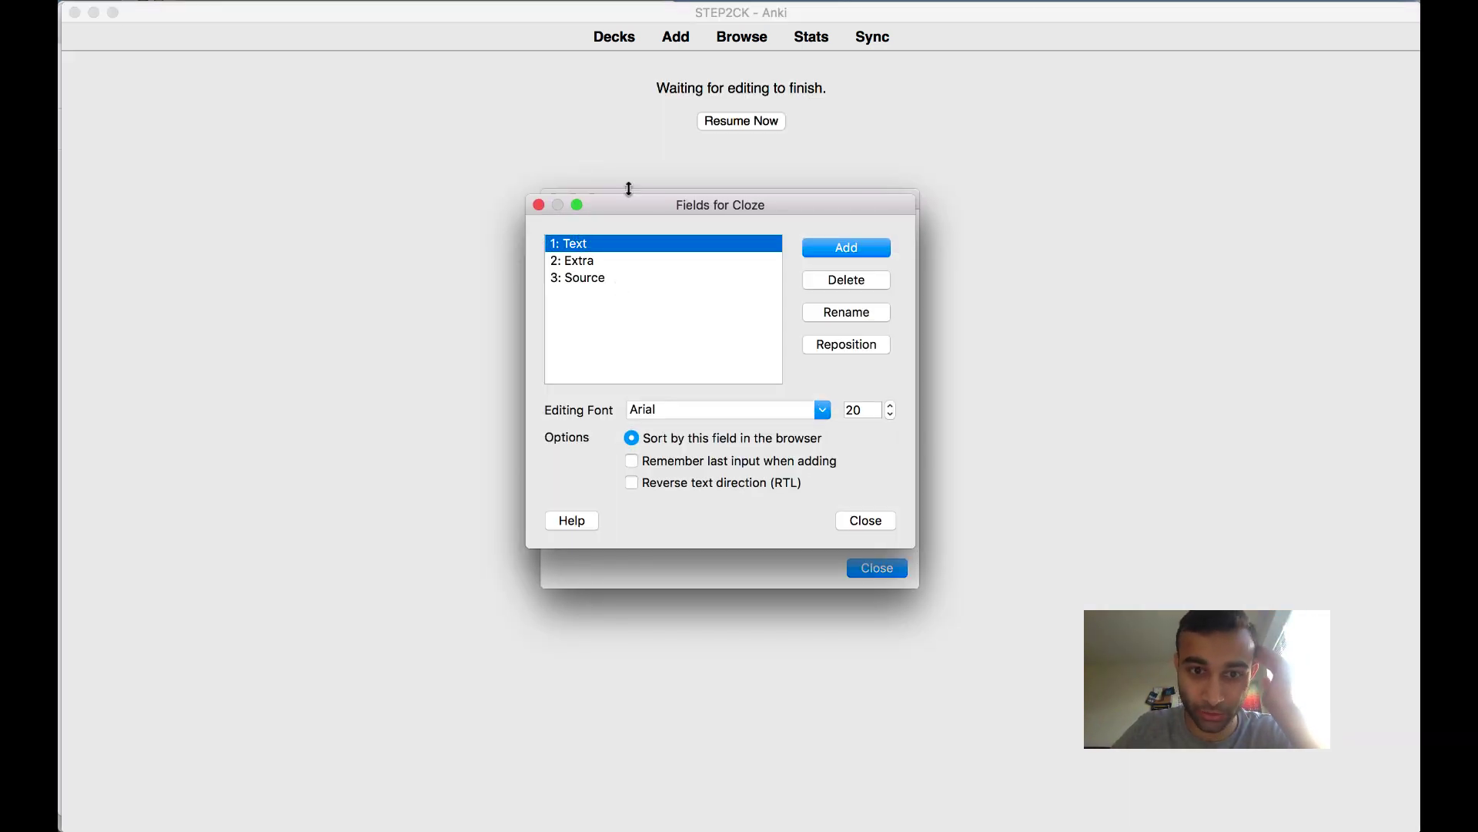
left_click(538, 205)
left_click(630, 229)
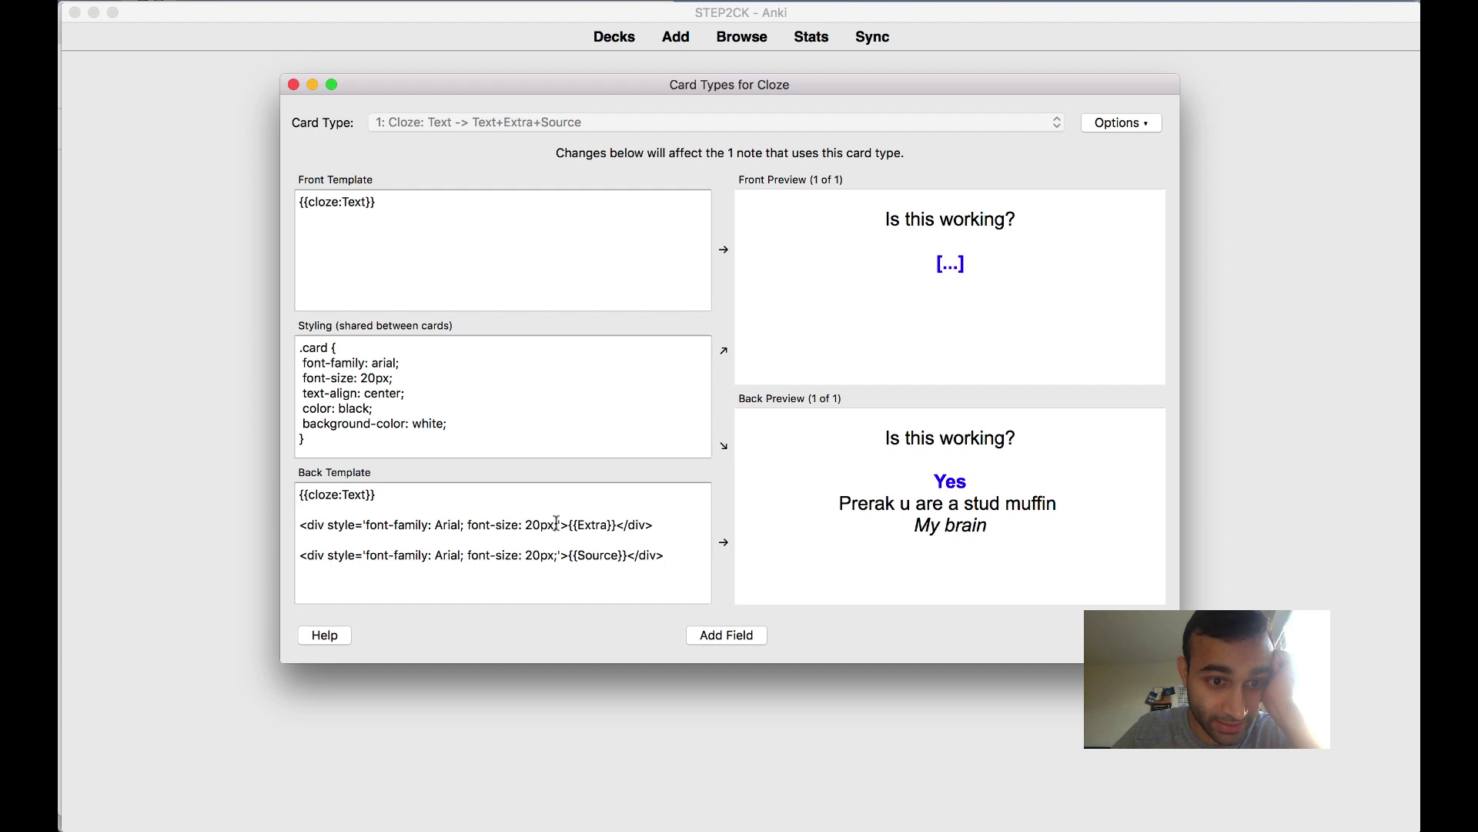
left_click(557, 525)
type("color:")
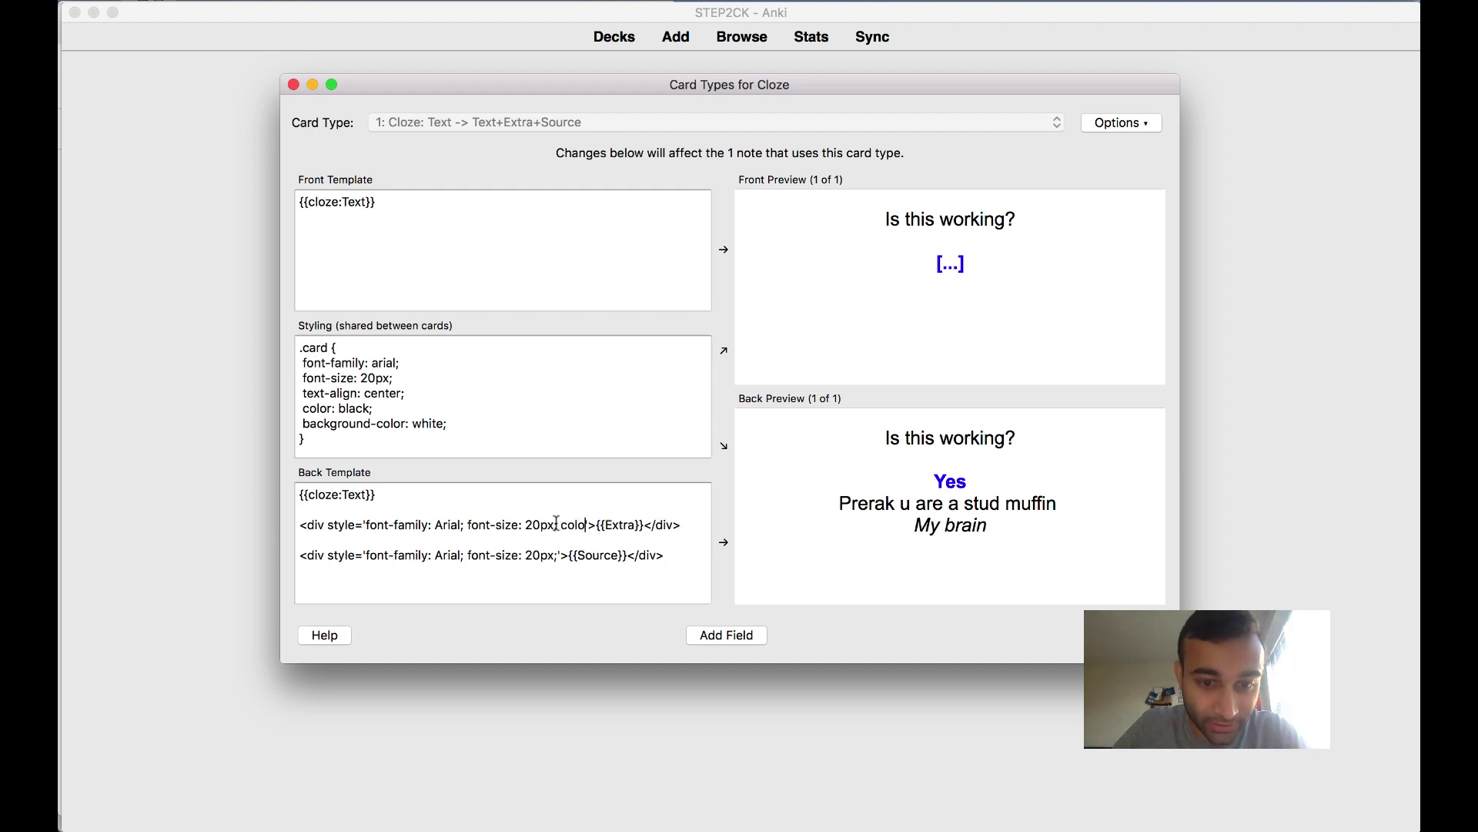
type("red")
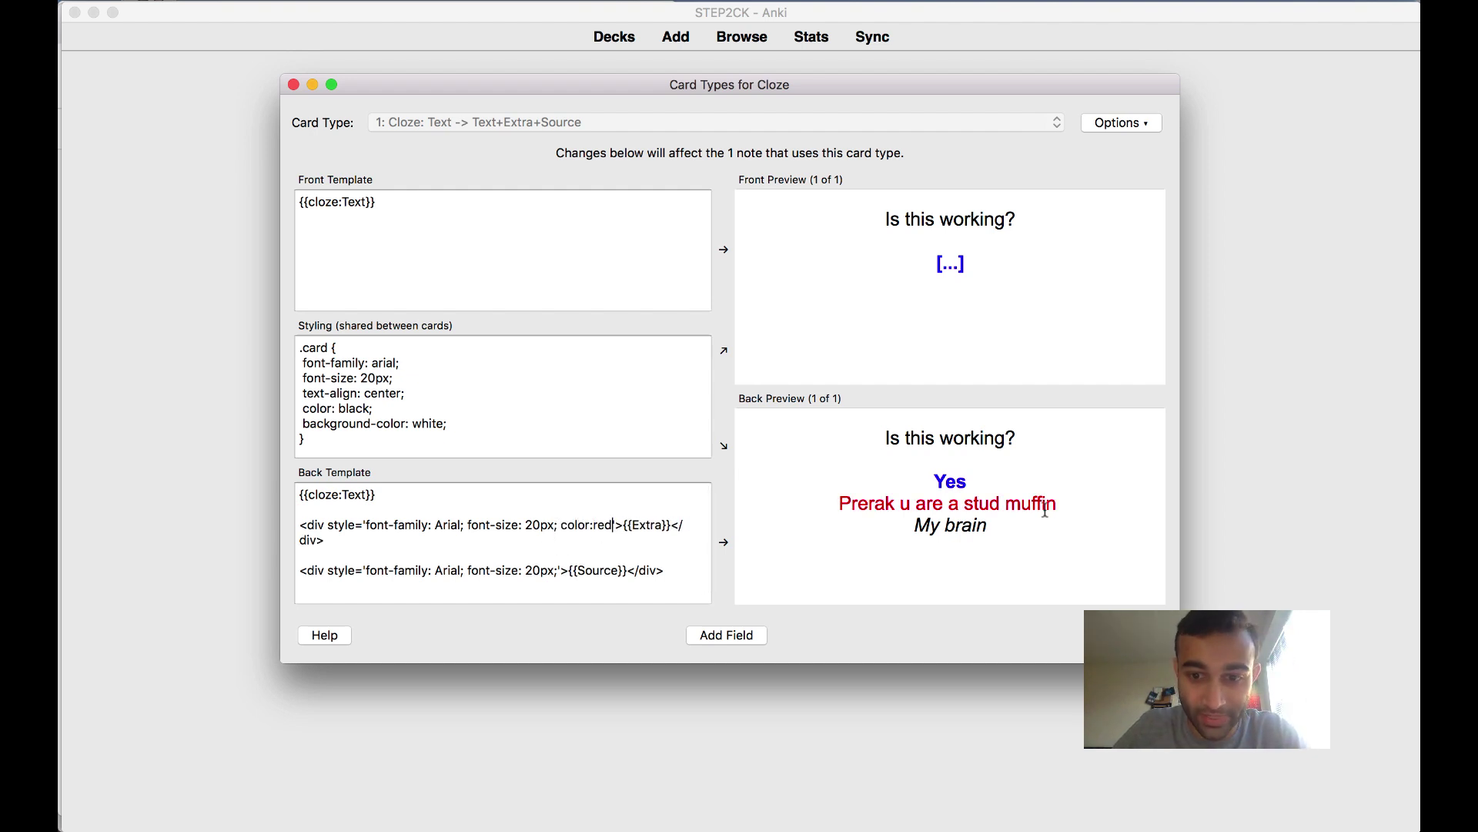
left_click_drag(836, 505, 1076, 502)
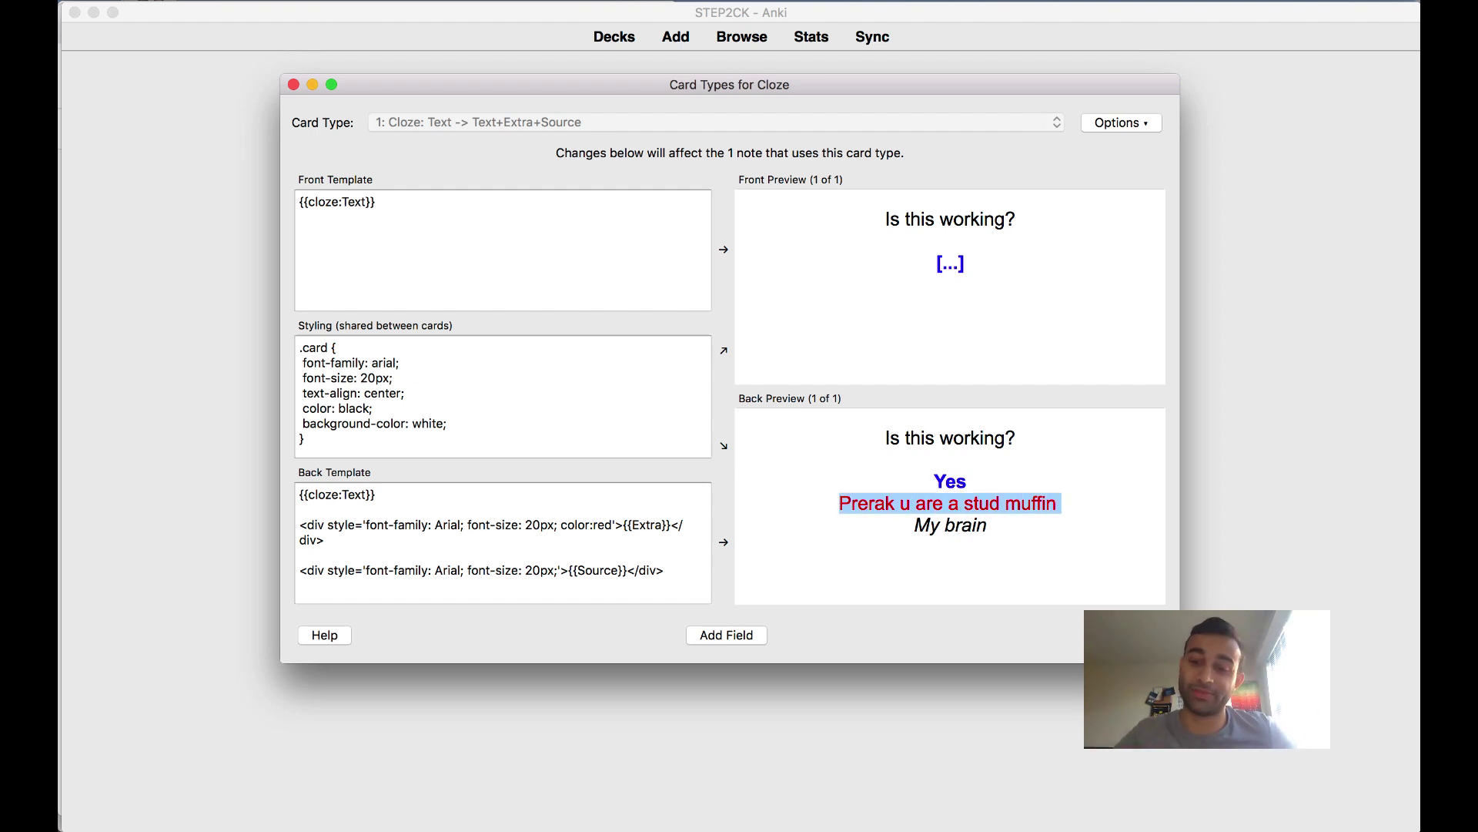
key("Escape")
- Close Edit Current and re-reveal the answer to confirm the red Extra line above 'My brain'
left_click(871, 568)
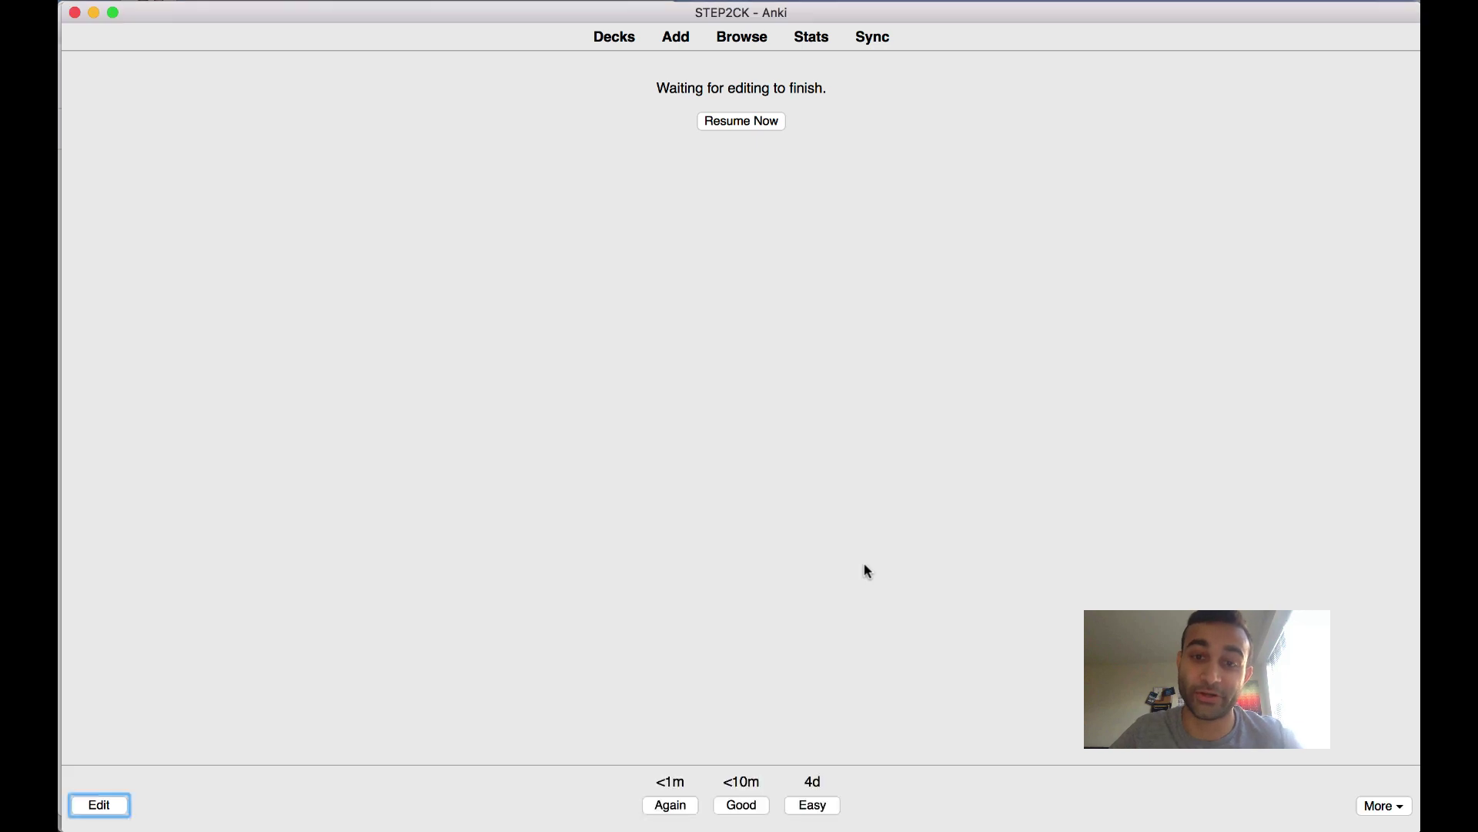
key("space")
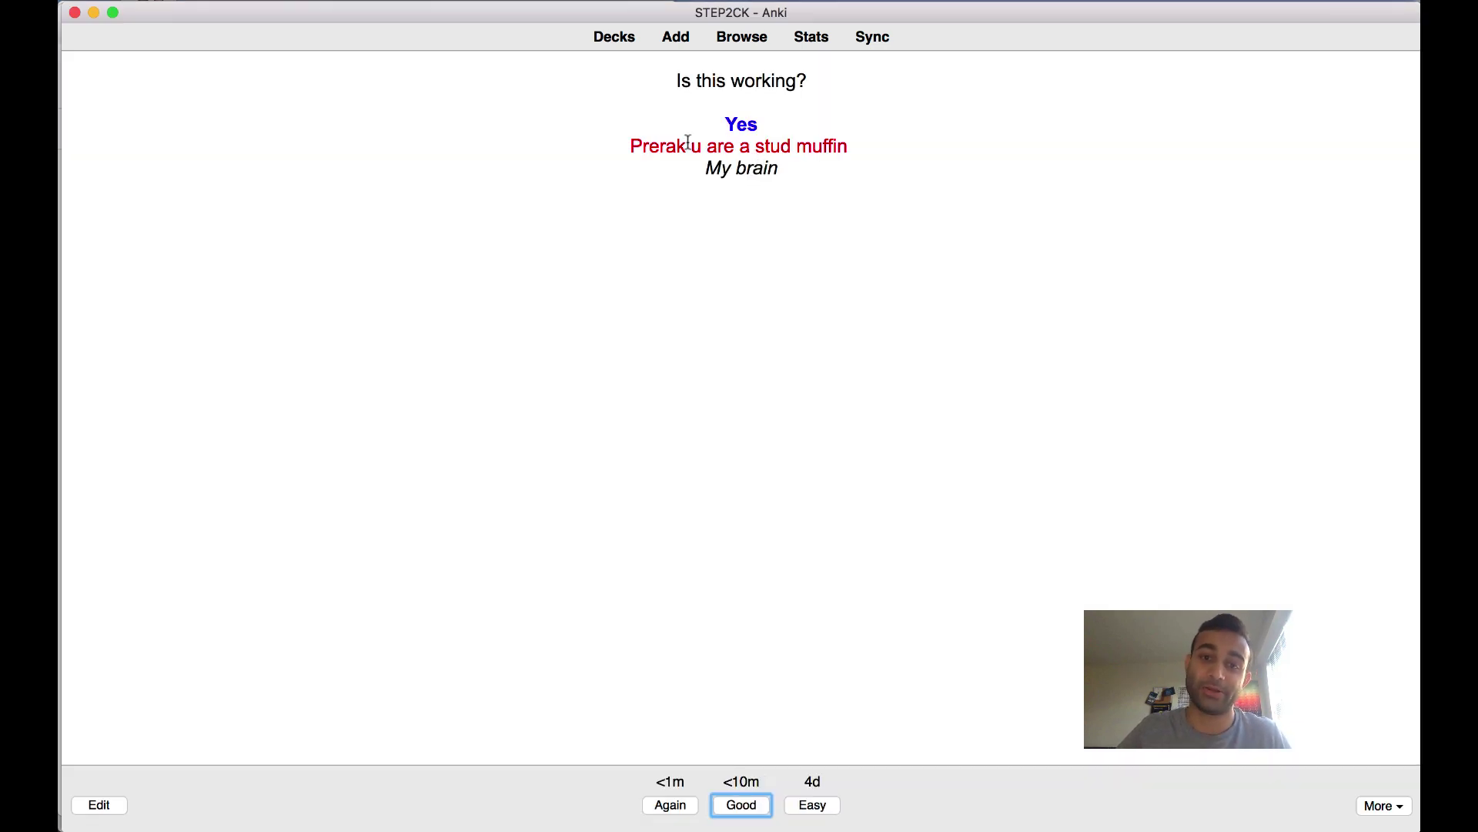
left_click_drag(624, 136, 824, 137)
left_click(850, 137)
left_click_drag(725, 175, 834, 181)
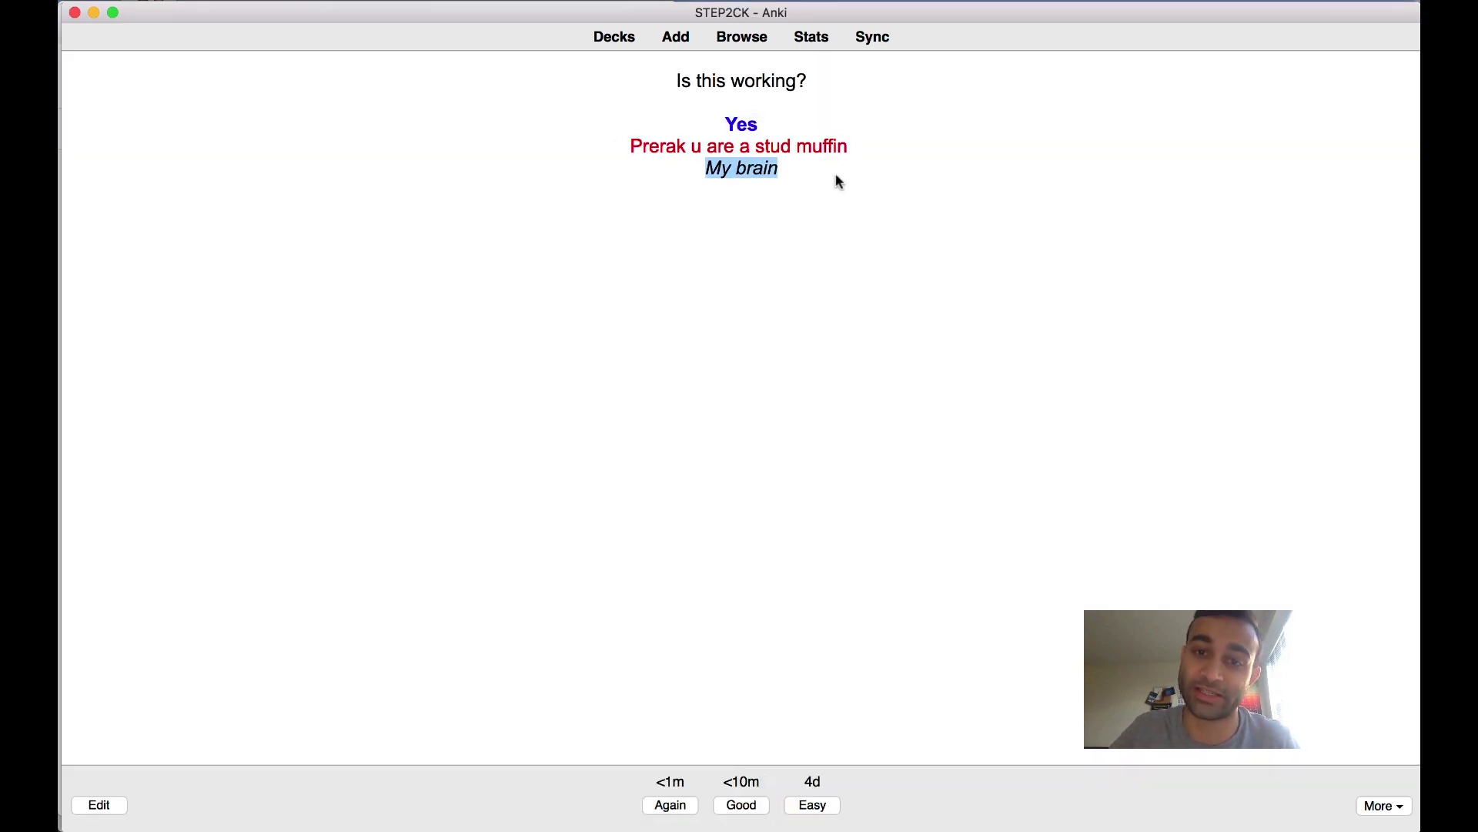
left_click(837, 182)
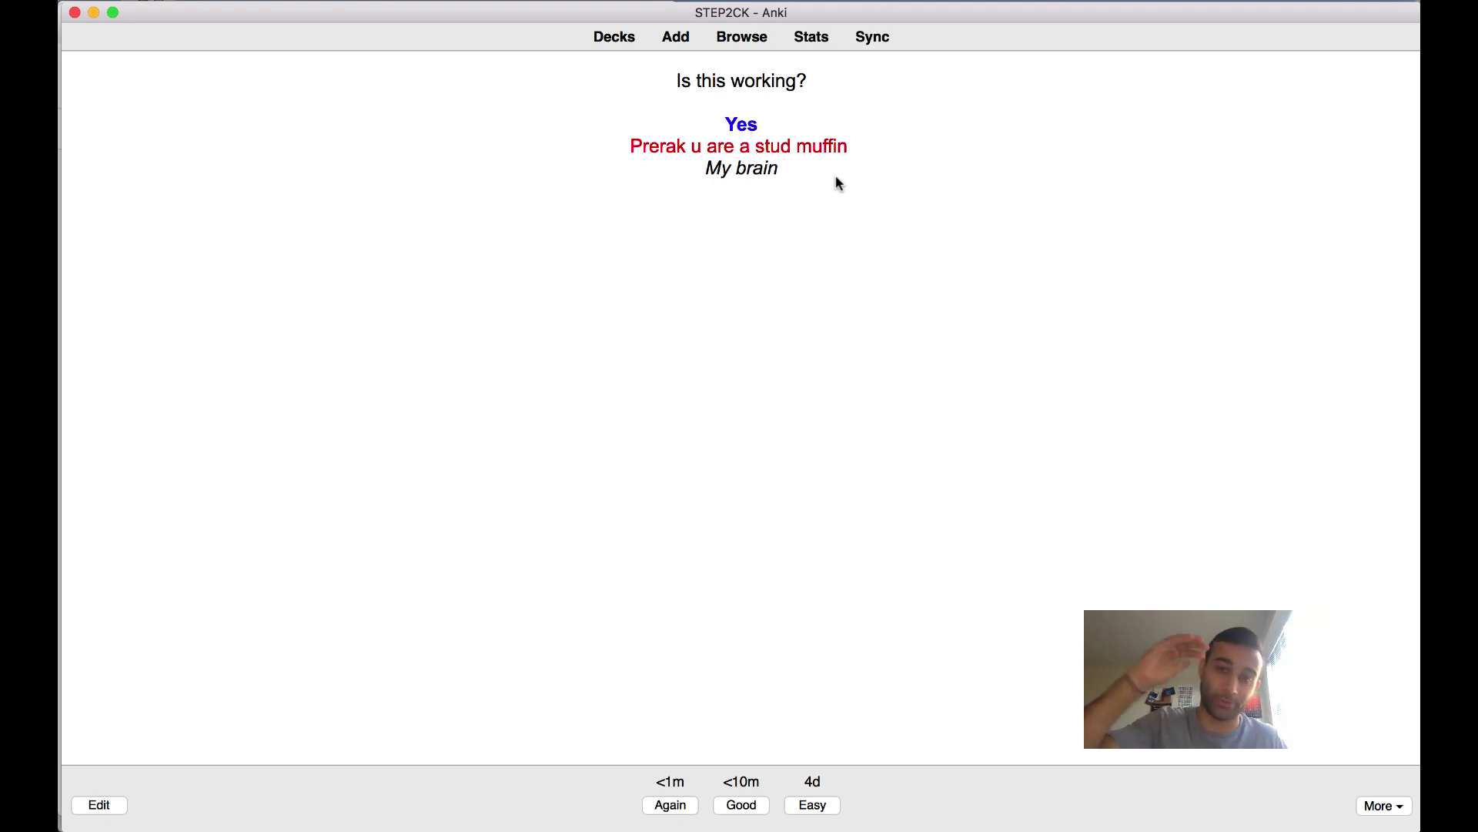